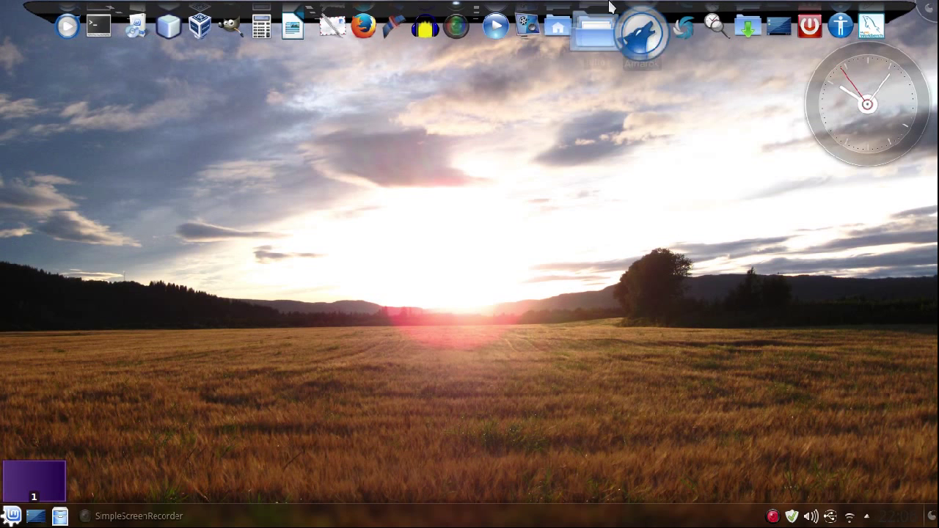
Step: Open and close the Kickoff launcher, then launch Oracle VM VirtualBox from the top dock
{"action": "left_click", "coordinate": [11, 515]}
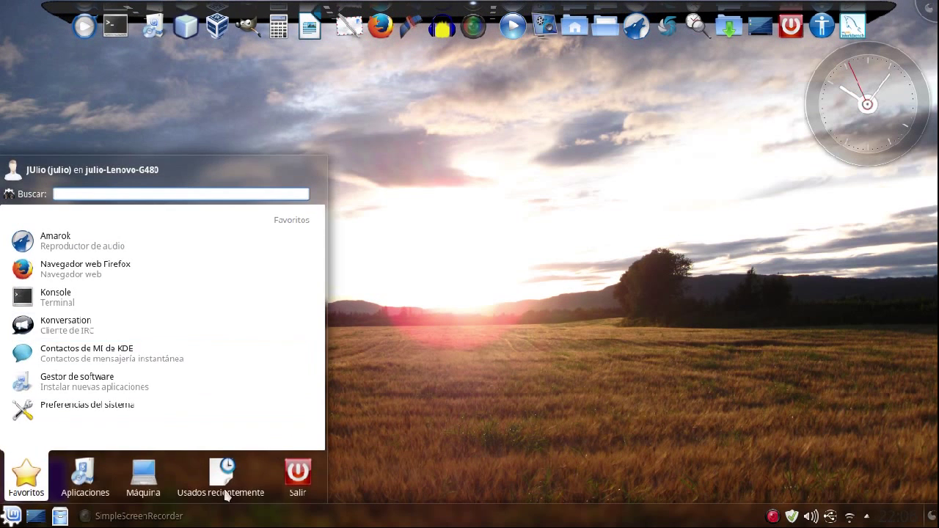
{"action": "left_click", "coordinate": [570, 410]}
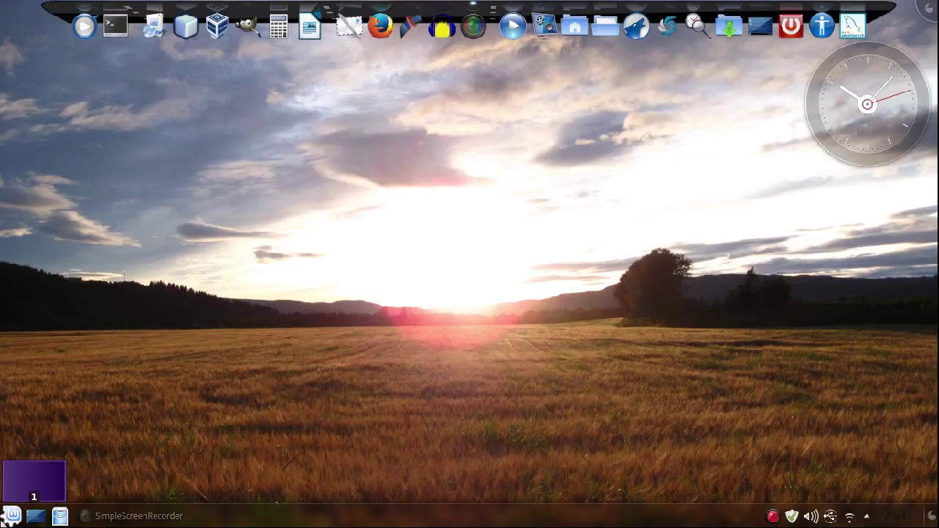
{"action": "left_click", "coordinate": [12, 515]}
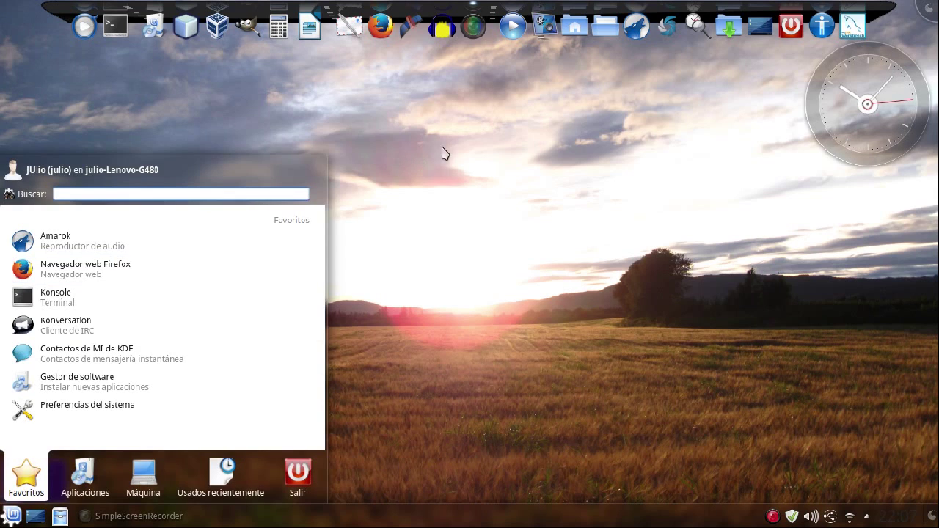
{"action": "key", "text": "ctrl+F1"}
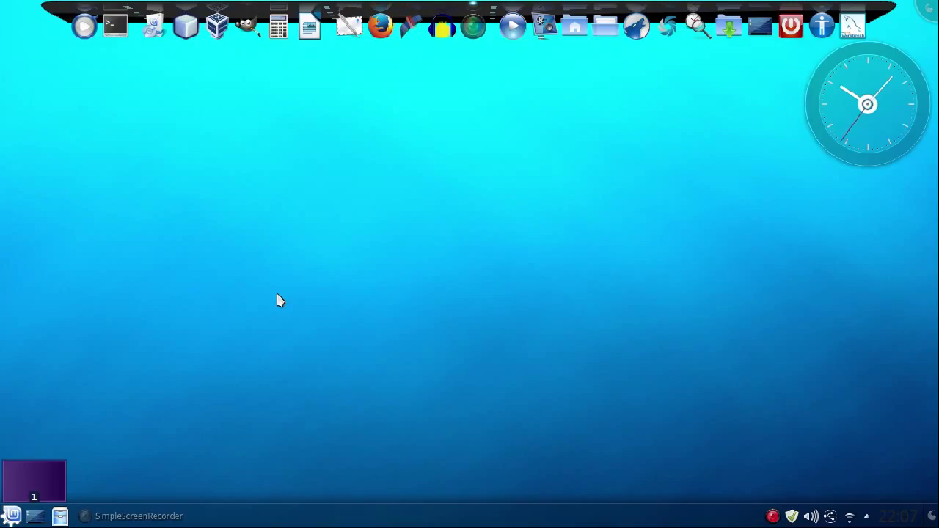
{"action": "left_click", "coordinate": [218, 65]}
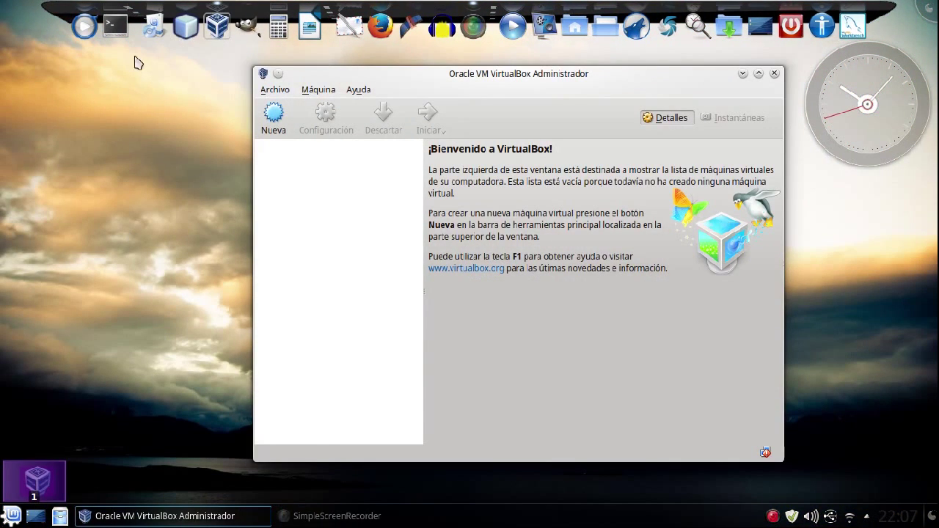
Step: Start Gestor de software with the administrator password and minimize the VirtualBox window
{"action": "left_click", "coordinate": [156, 30]}
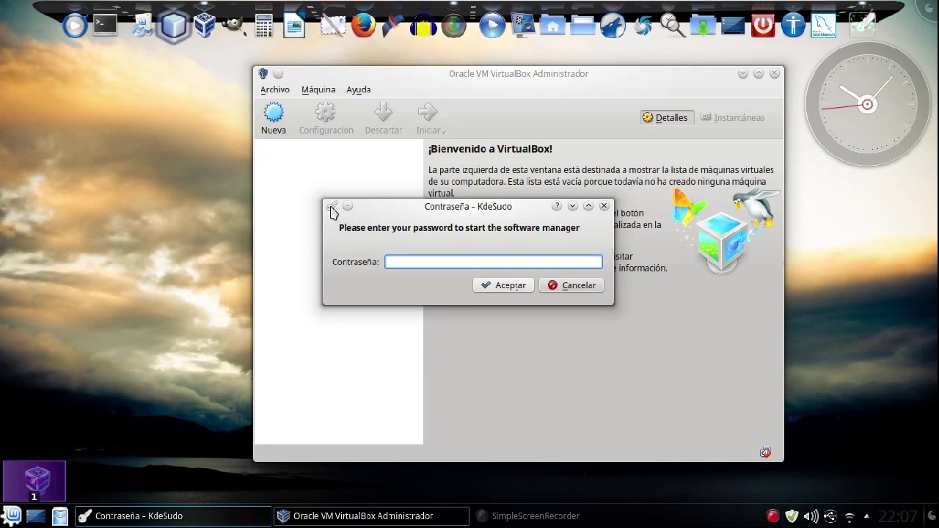
{"action": "type", "text": "••••••••••••••"}
{"action": "key", "text": "Return"}
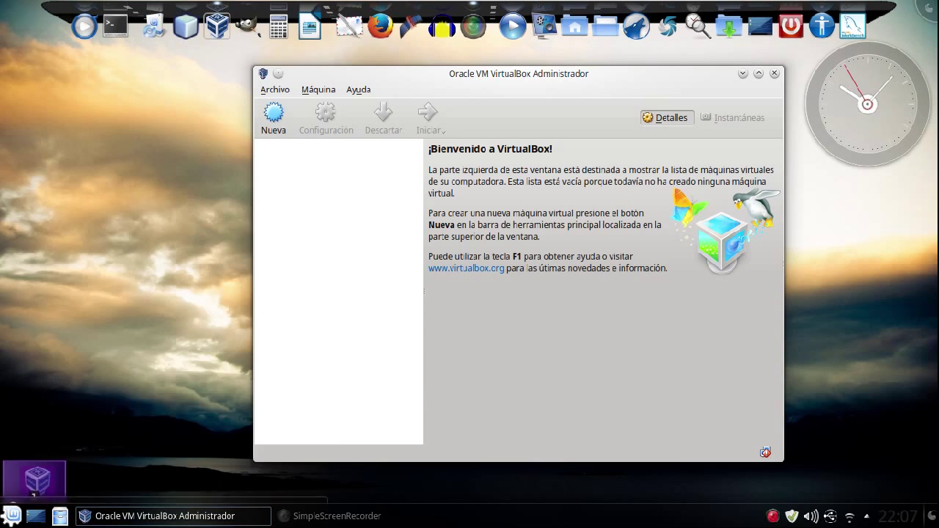
{"action": "left_click", "coordinate": [11, 516]}
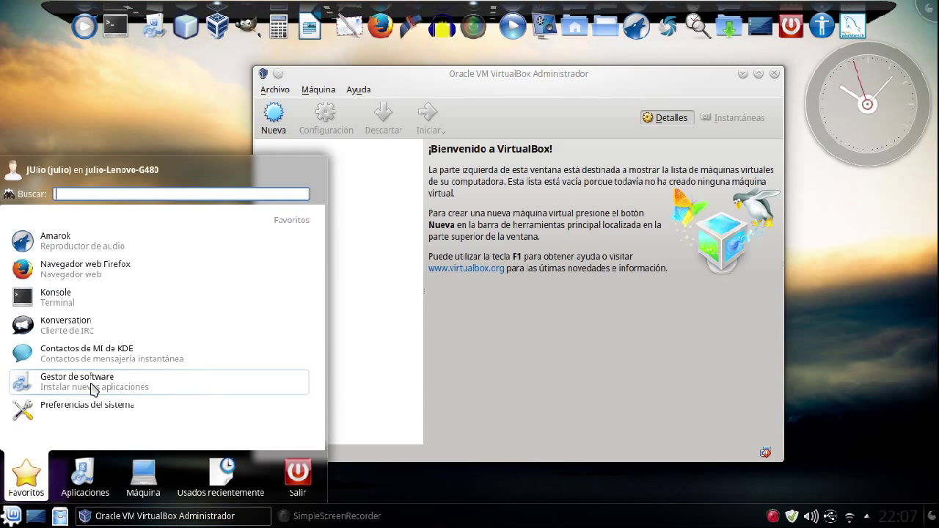
{"action": "left_click", "coordinate": [741, 74]}
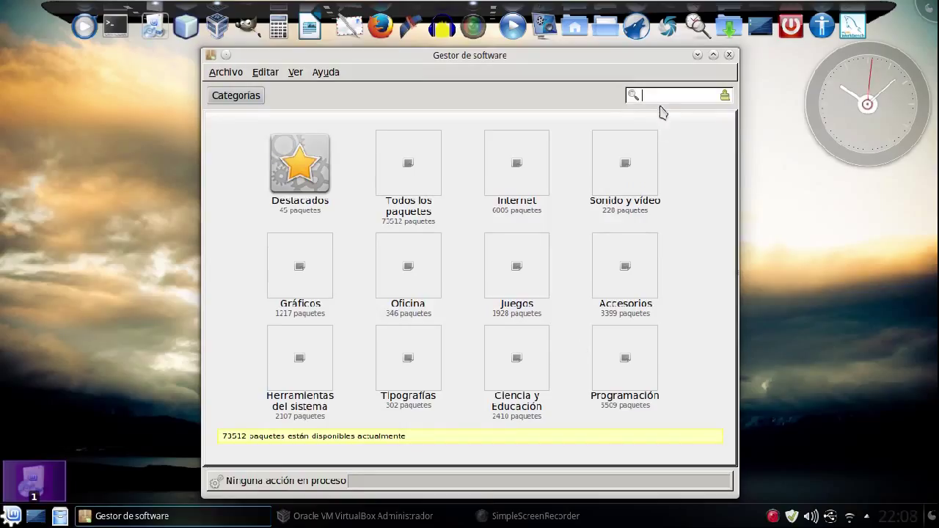
Step: Search 'virtualbox', verify virtualbox-nonfree is Instalado, close Gestor de software and restore VirtualBox
{"action": "type", "text": "viruta"}
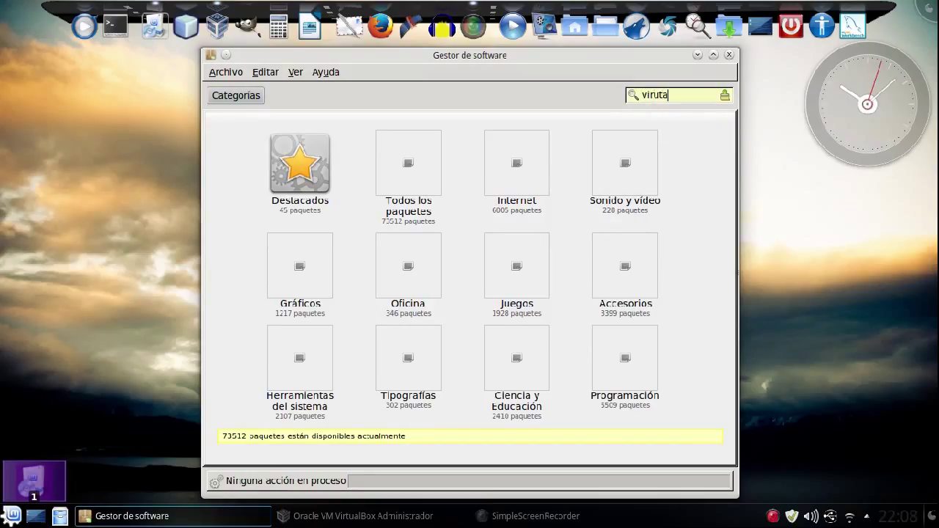
{"action": "type", "text": "tualbox"}
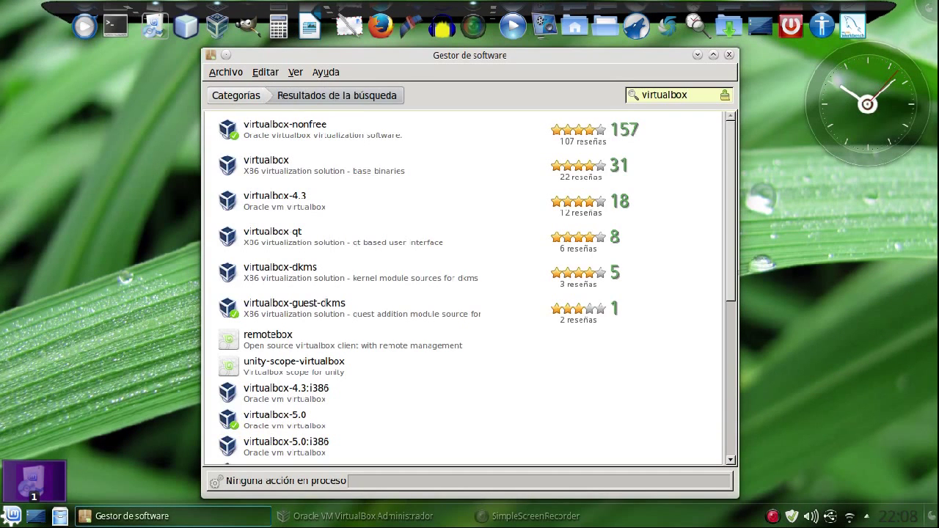
{"action": "left_click", "coordinate": [440, 131]}
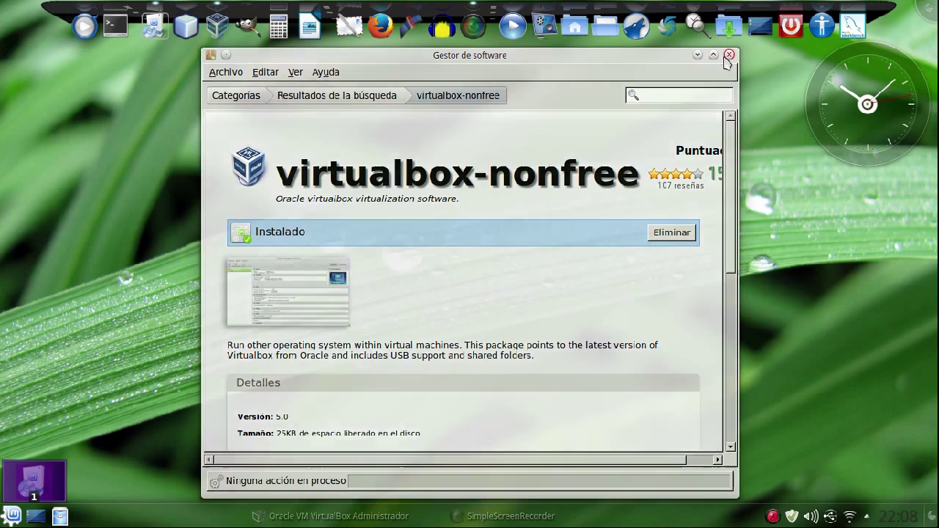
{"action": "key", "text": "alt+F4"}
{"action": "left_click", "coordinate": [377, 516]}
{"action": "left_click", "coordinate": [377, 516]}
{"action": "left_click", "coordinate": [161, 516]}
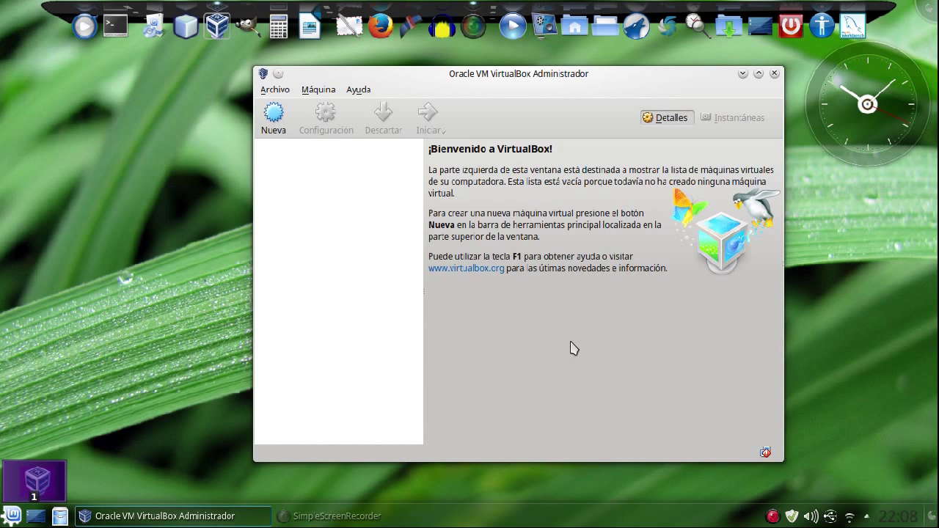
Step: Create a new machine named LinuxMint with version Linux 2.6 / 3.x / 4.x (32-bit)
{"action": "left_click", "coordinate": [276, 124]}
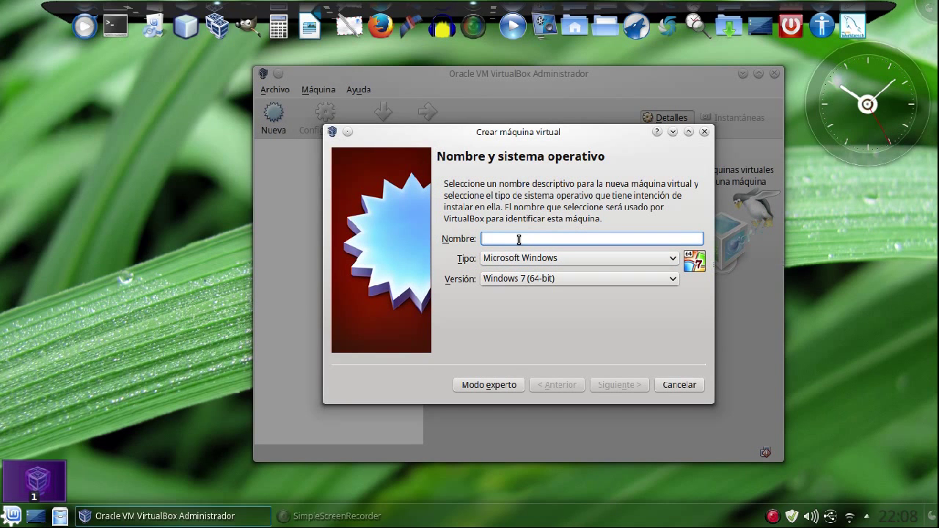
{"action": "type", "text": "Linux"}
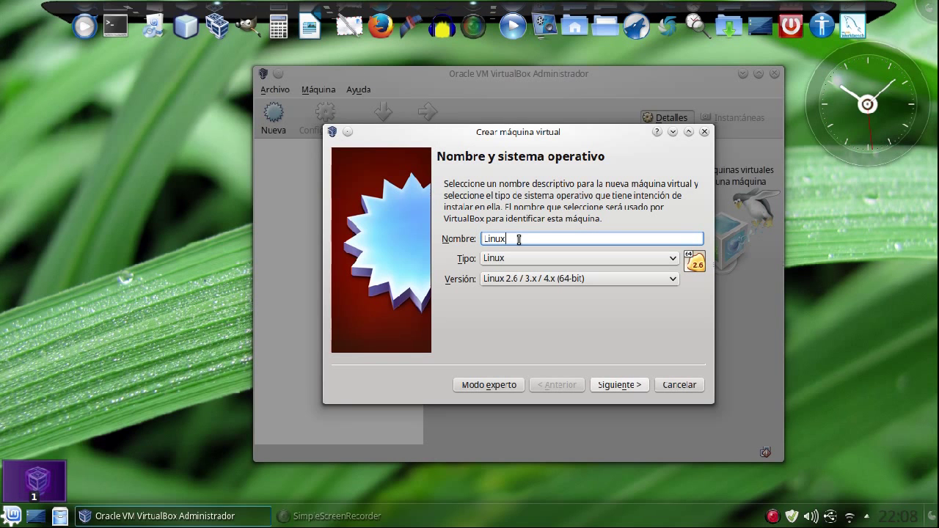
{"action": "type", "text": "Mint"}
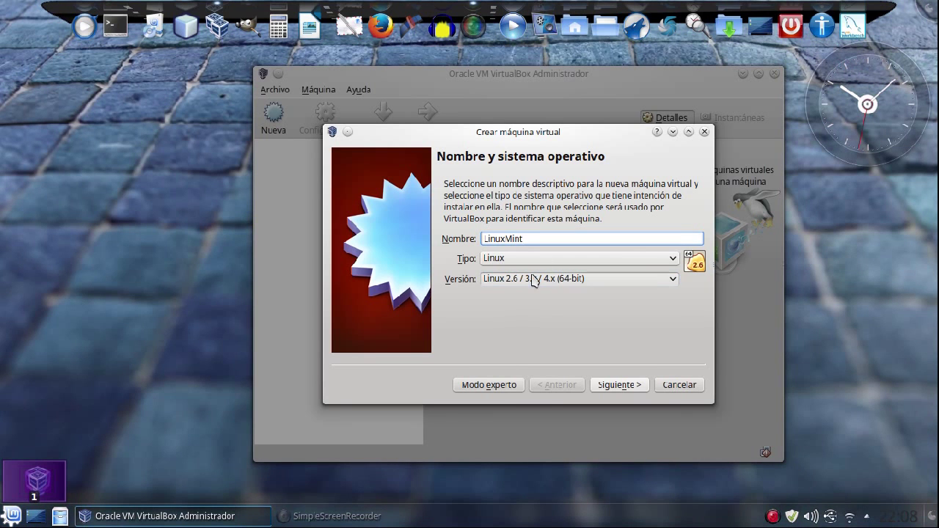
{"action": "left_click", "coordinate": [533, 279]}
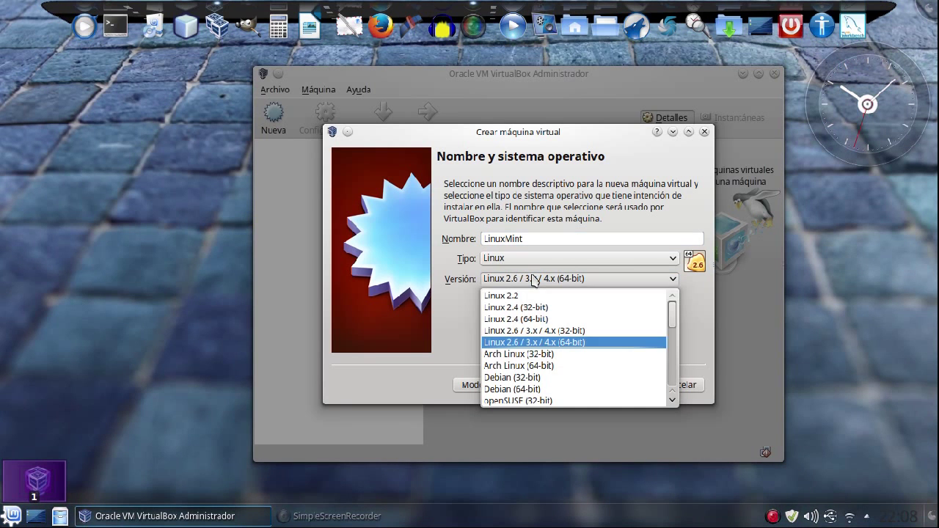
{"action": "left_click", "coordinate": [602, 331]}
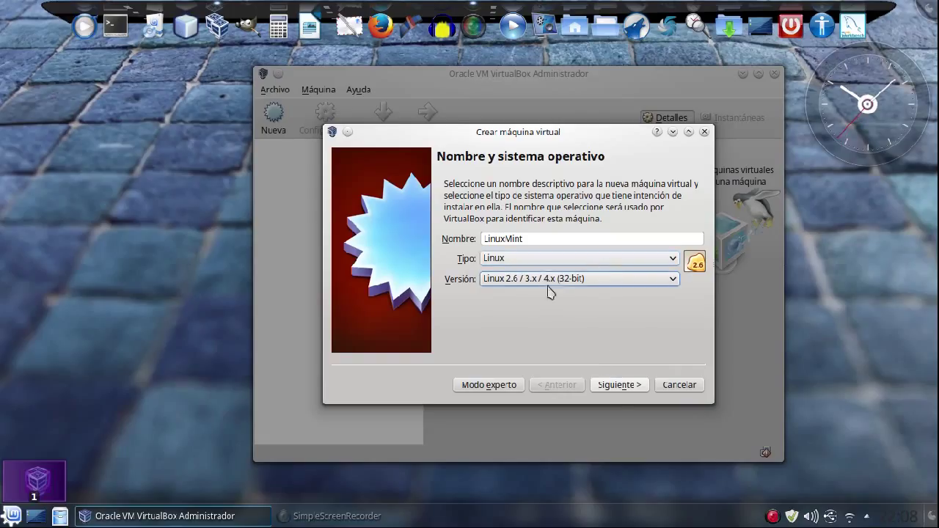
Step: Give the LinuxMint machine 1024 MB of memory
{"action": "left_click", "coordinate": [618, 385]}
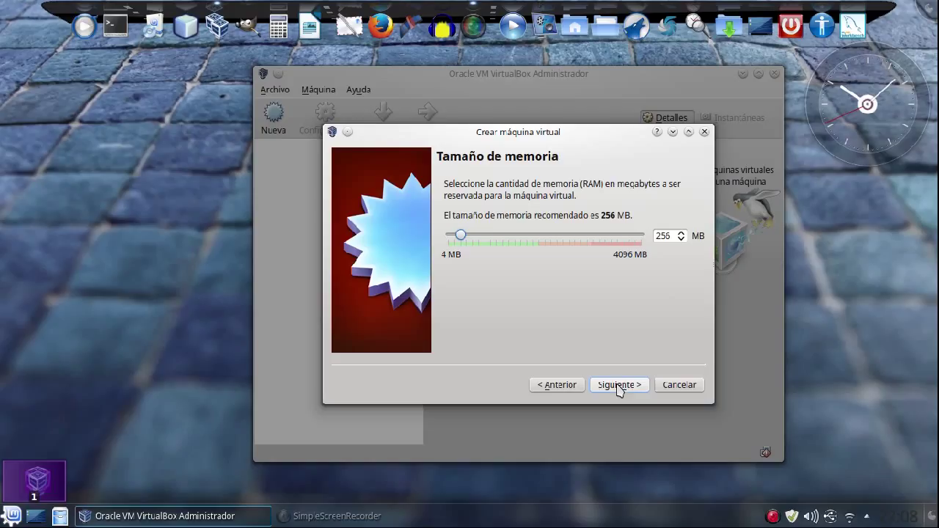
{"action": "left_click_drag", "start_coordinate": [464, 240], "coordinate": [499, 240]}
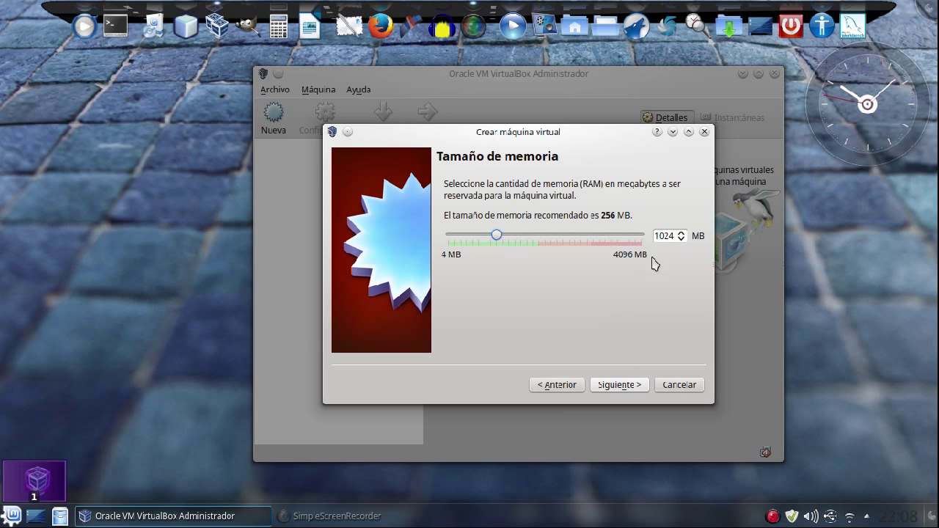
{"action": "left_click", "coordinate": [622, 386]}
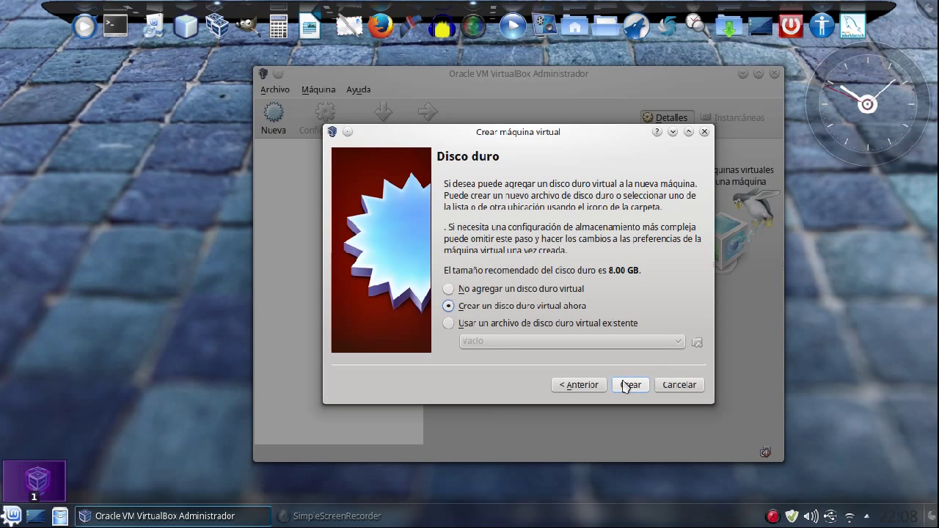
Step: Create a new 27.16 GB VDI virtual hard disk and finish the machine
{"action": "left_click", "coordinate": [629, 386]}
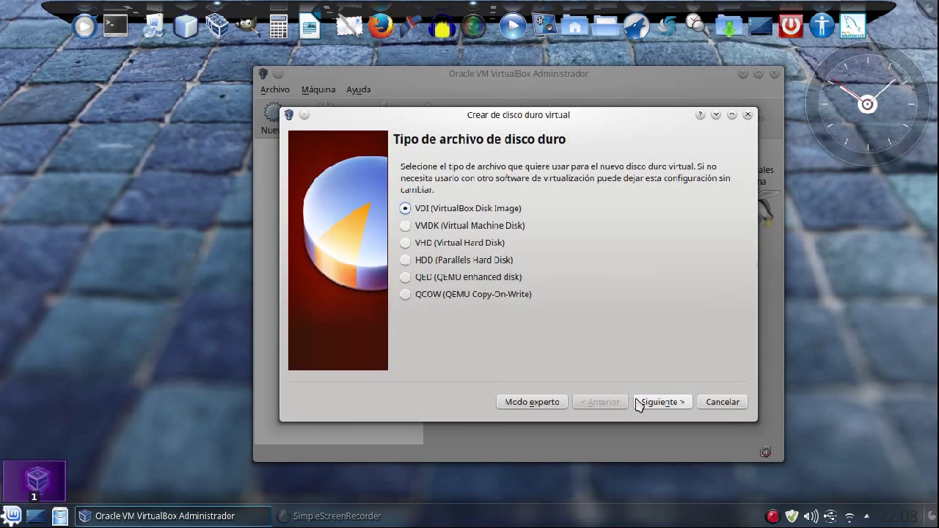
{"action": "left_click", "coordinate": [659, 403]}
{"action": "left_click", "coordinate": [659, 403]}
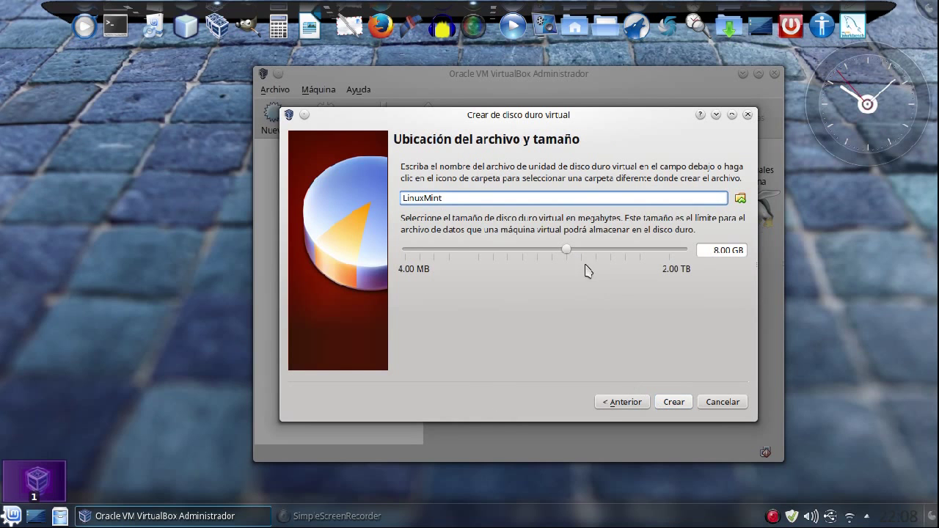
{"action": "left_click_drag", "start_coordinate": [569, 252], "coordinate": [592, 255]}
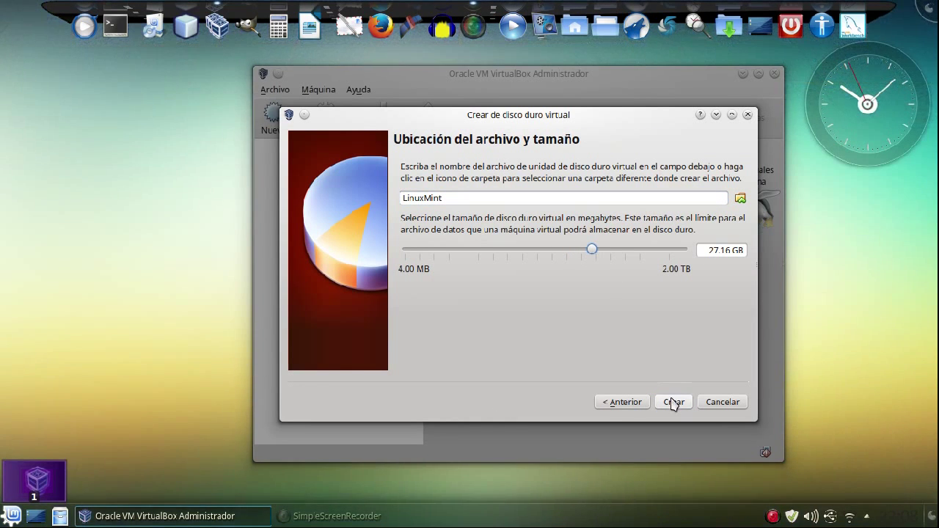
{"action": "left_click", "coordinate": [673, 402]}
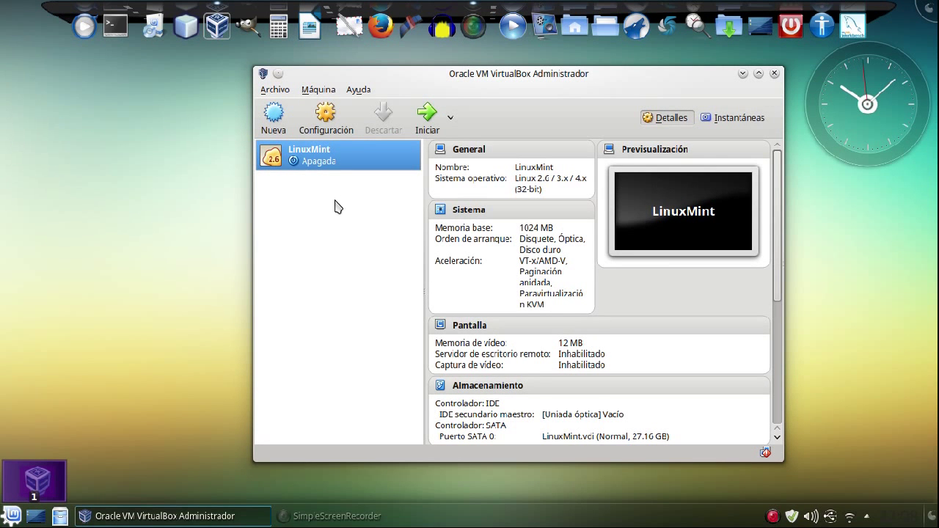
Step: Enable PAE/NX in the LinuxMint VM's Sistema > Procesador settings and save
{"action": "left_click", "coordinate": [325, 125]}
{"action": "left_click_drag", "start_coordinate": [328, 108], "coordinate": [463, 171]}
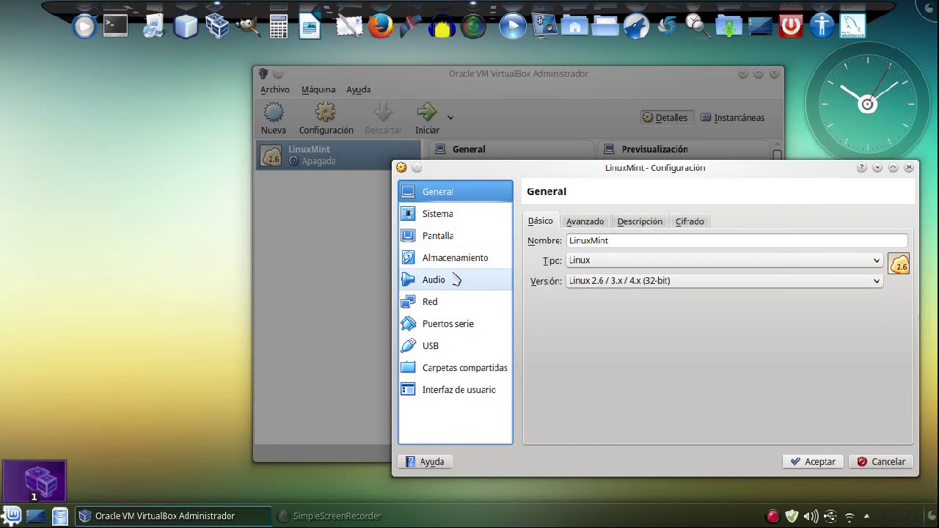
{"action": "left_click", "coordinate": [439, 214]}
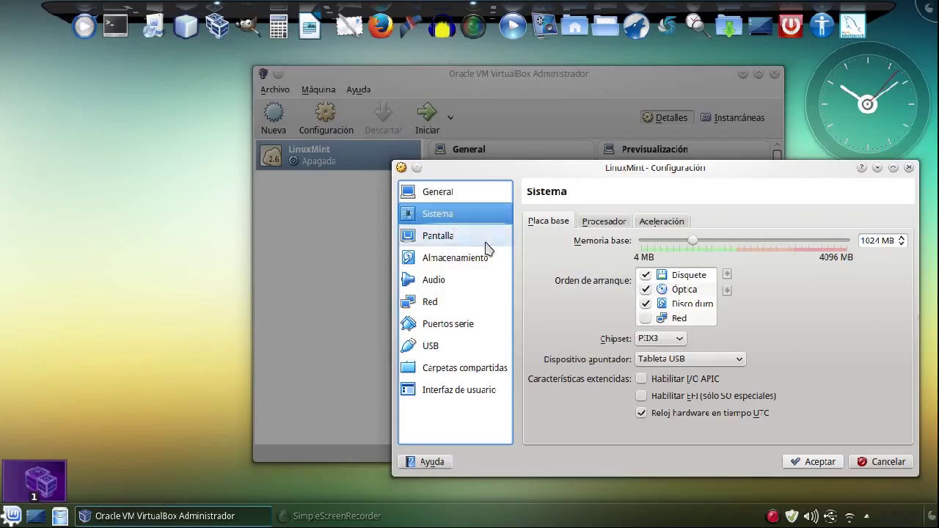
{"action": "left_click", "coordinate": [611, 221]}
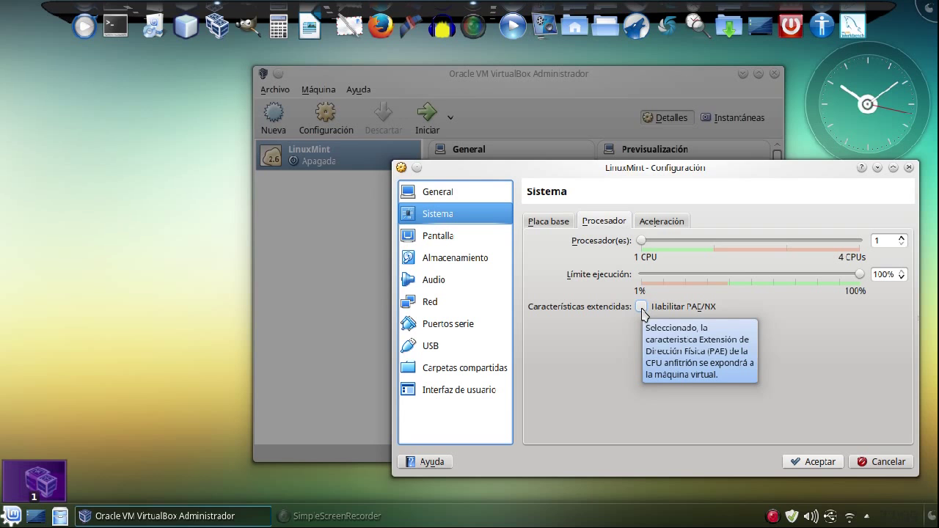
{"action": "left_click", "coordinate": [642, 308]}
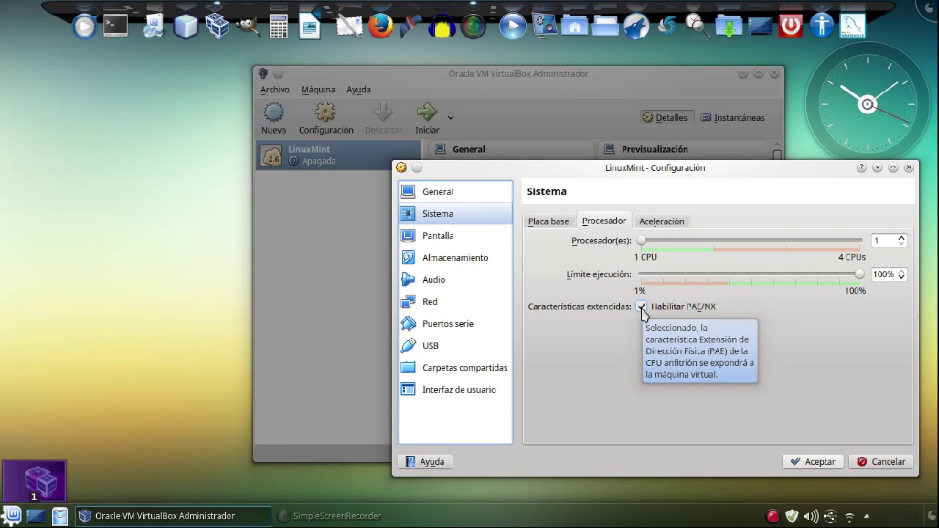
{"action": "left_click", "coordinate": [824, 467]}
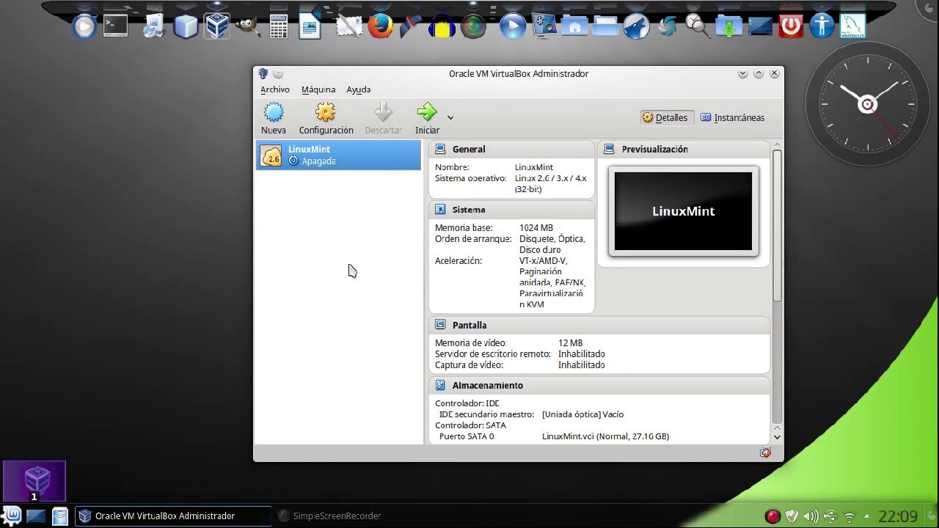
{"action": "left_click", "coordinate": [60, 516]}
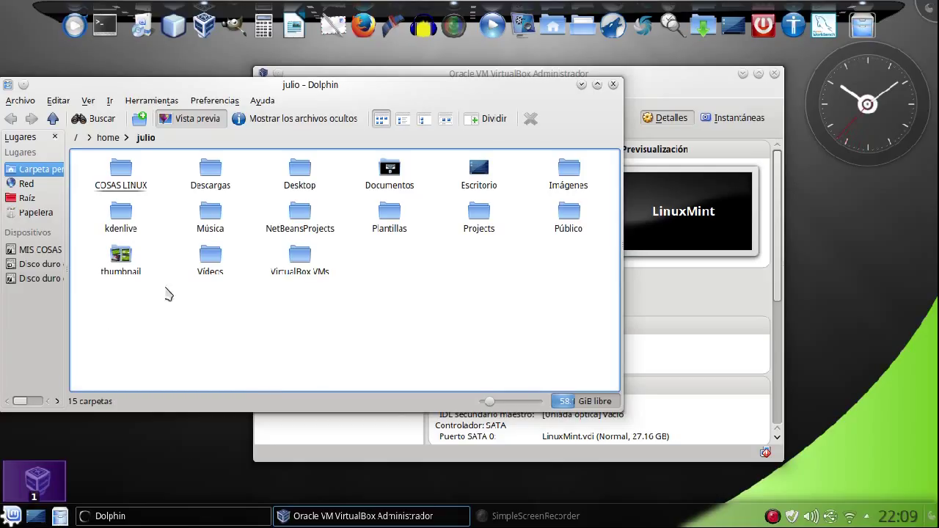
{"action": "left_click", "coordinate": [44, 250]}
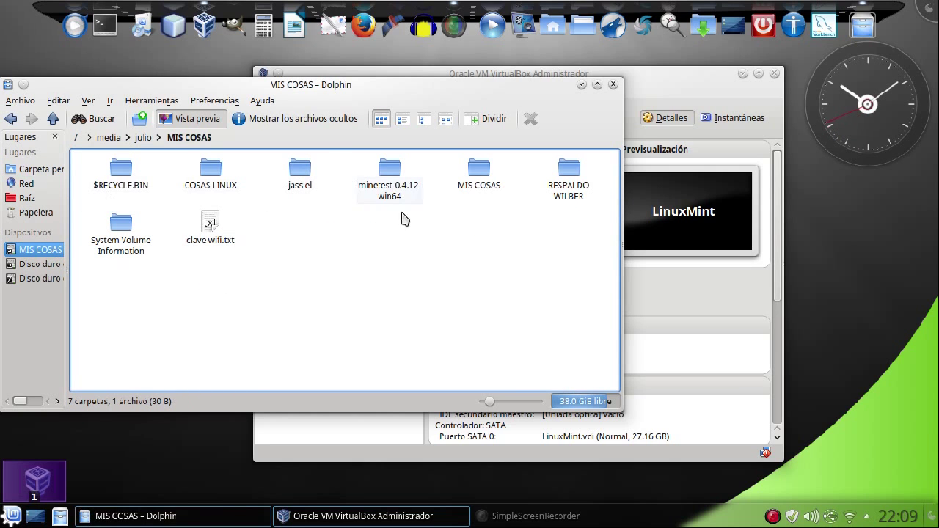
{"action": "left_click", "coordinate": [613, 84]}
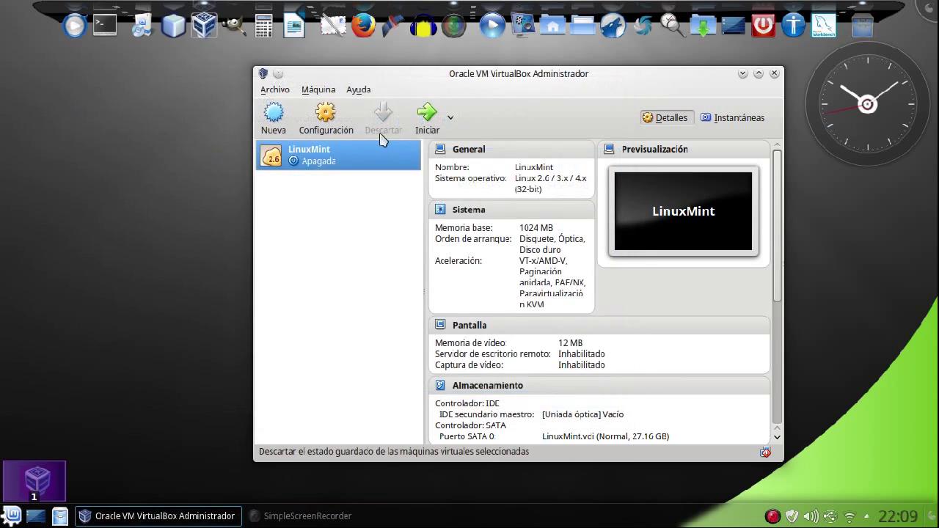
Step: Start LinuxMint booting from the linuxmint-17.2-kde-32bit.iso disc image
{"action": "left_click", "coordinate": [427, 130]}
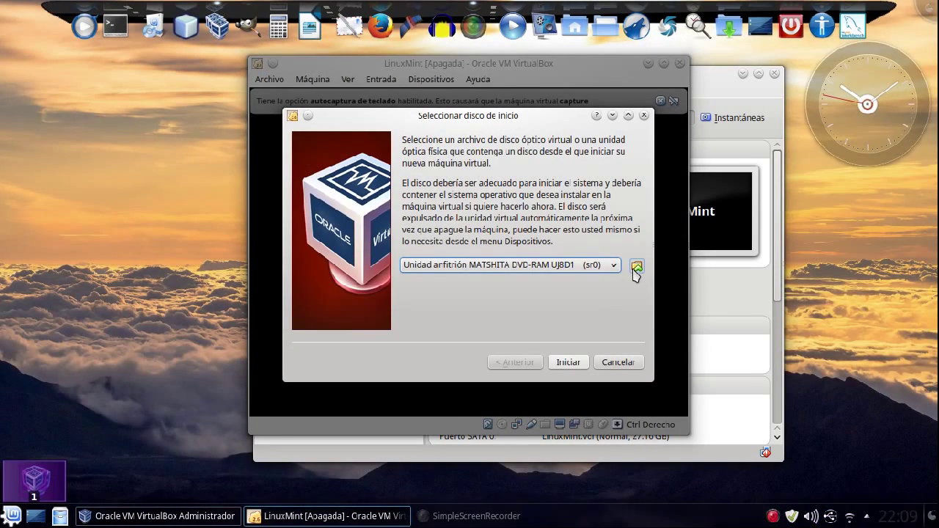
{"action": "left_click", "coordinate": [635, 268]}
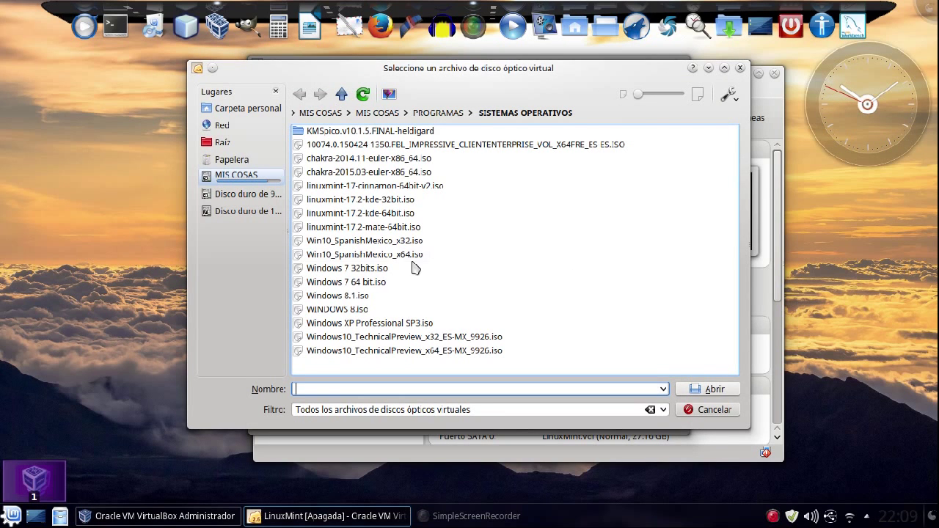
{"action": "left_click", "coordinate": [369, 201]}
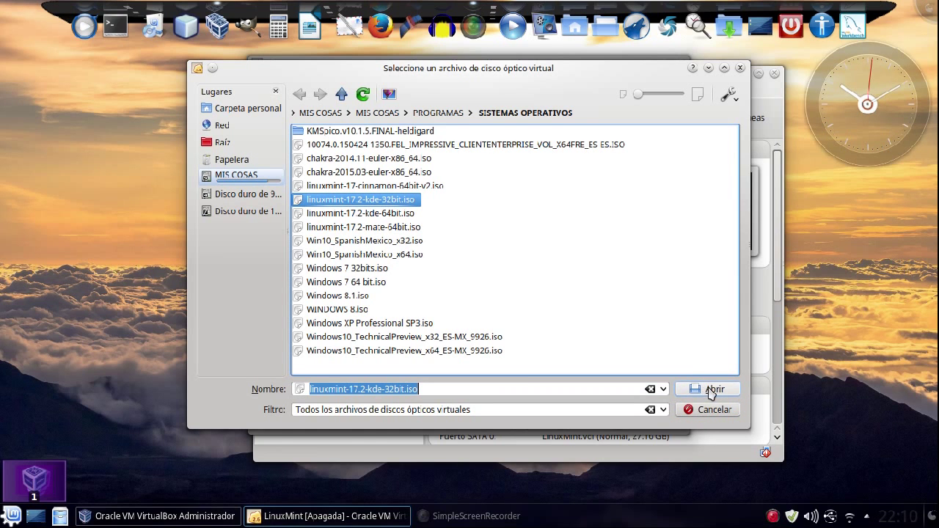
{"action": "left_click", "coordinate": [704, 391]}
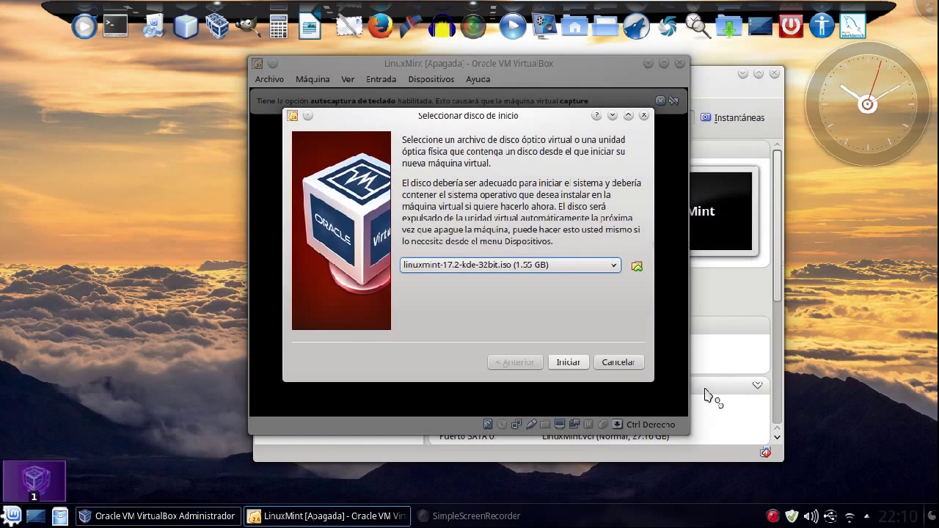
{"action": "left_click", "coordinate": [566, 367]}
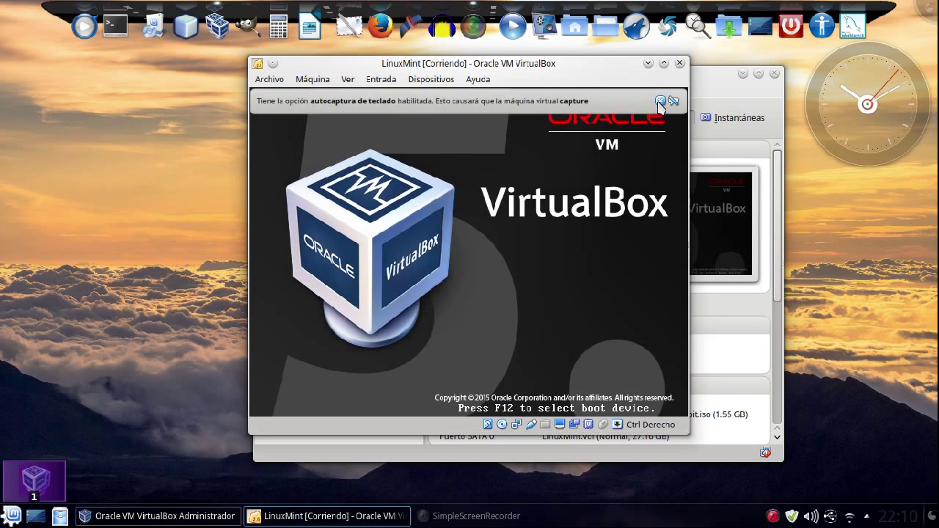
Step: Maximize the VM window and choose 'Start Linux Mint' from the boot menu
{"action": "left_click", "coordinate": [661, 100]}
{"action": "double_click", "coordinate": [370, 66]}
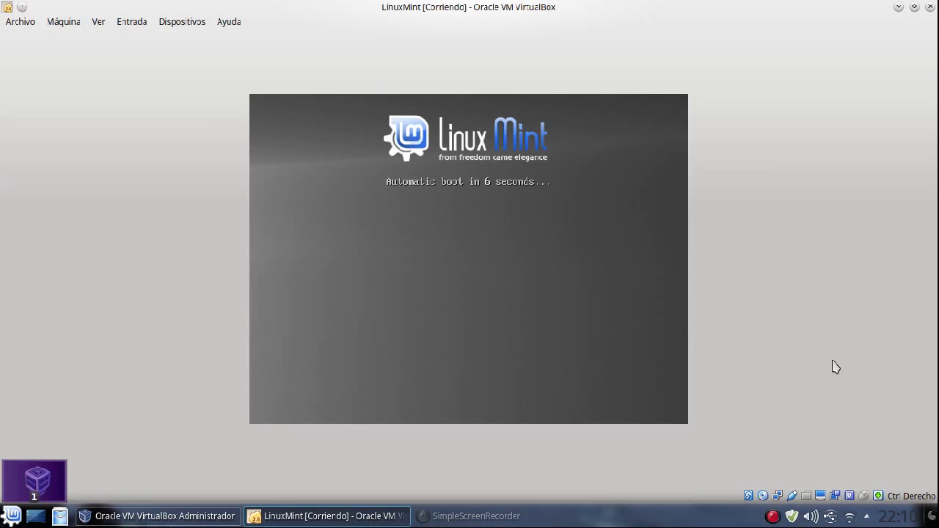
{"action": "key", "text": "space"}
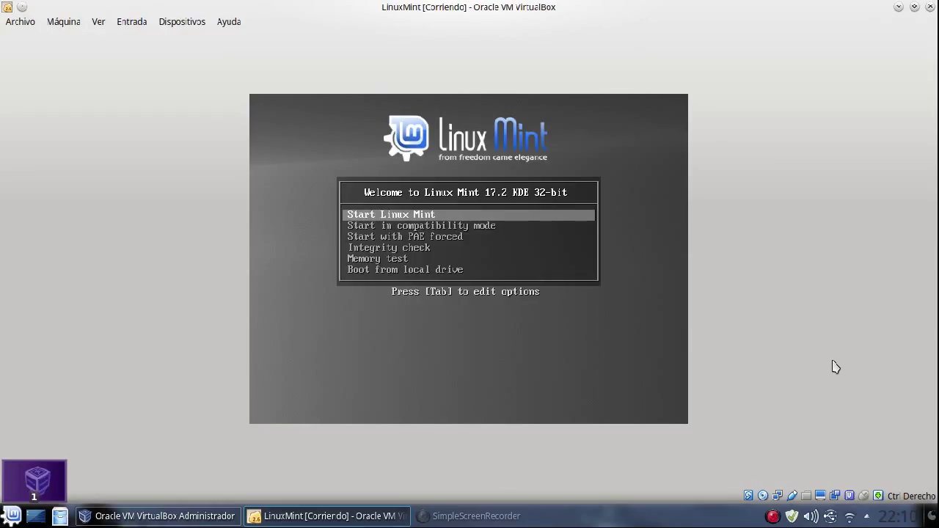
{"action": "key", "text": "Return"}
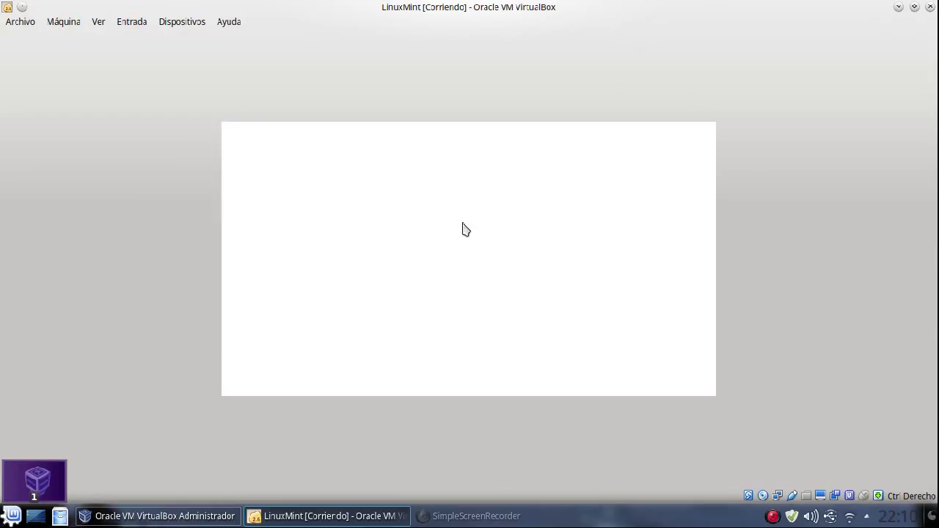
Step: Turn on Ver > Modo escalado for the LinuxMint VM, confirm Cambiar, and maximize it
{"action": "left_click", "coordinate": [65, 23]}
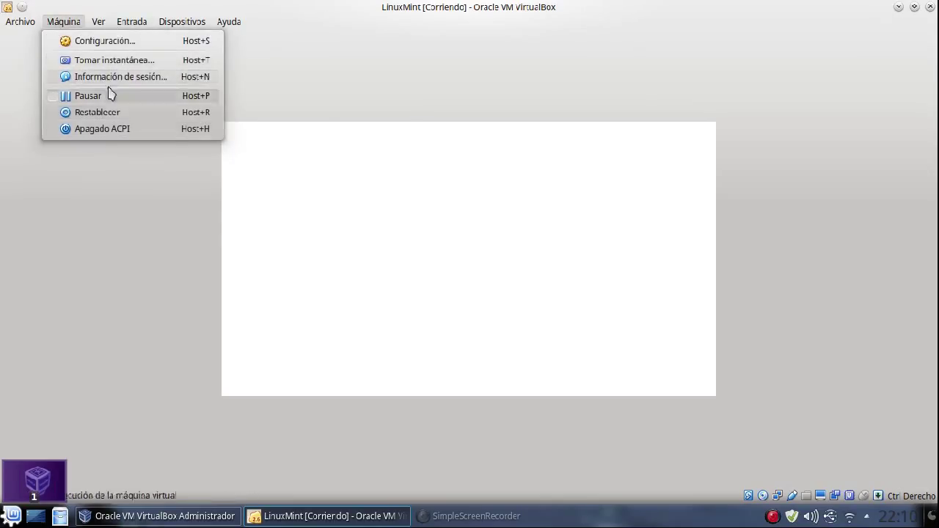
{"action": "mouse_move", "coordinate": [100, 29]}
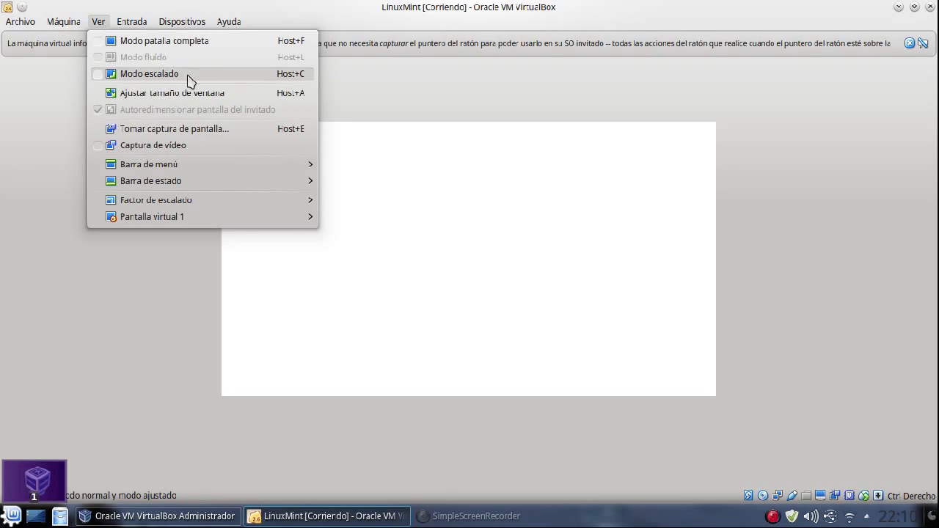
{"action": "left_click", "coordinate": [178, 77]}
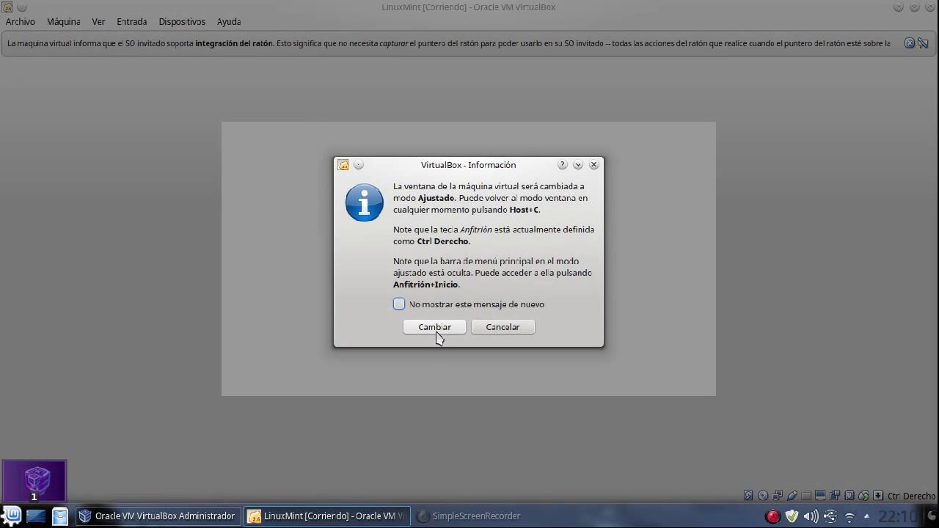
{"action": "left_click", "coordinate": [434, 327]}
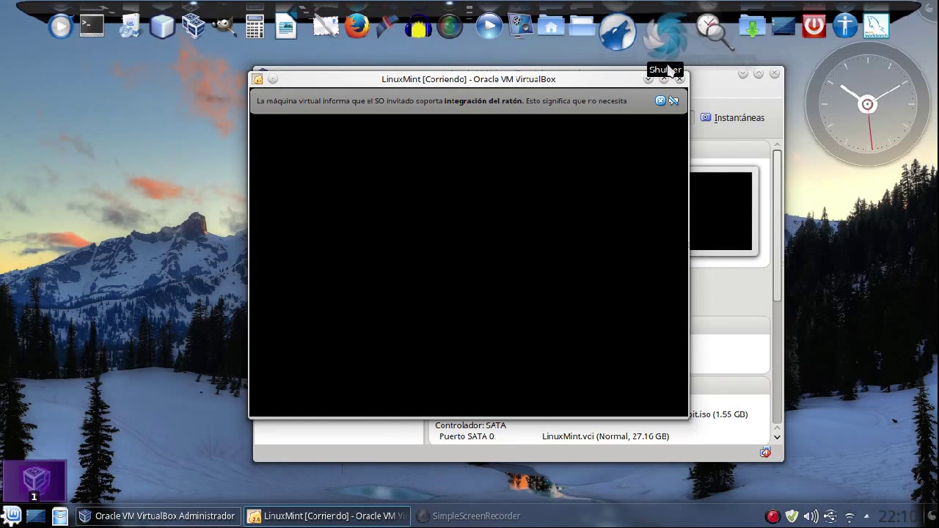
{"action": "left_click", "coordinate": [664, 79]}
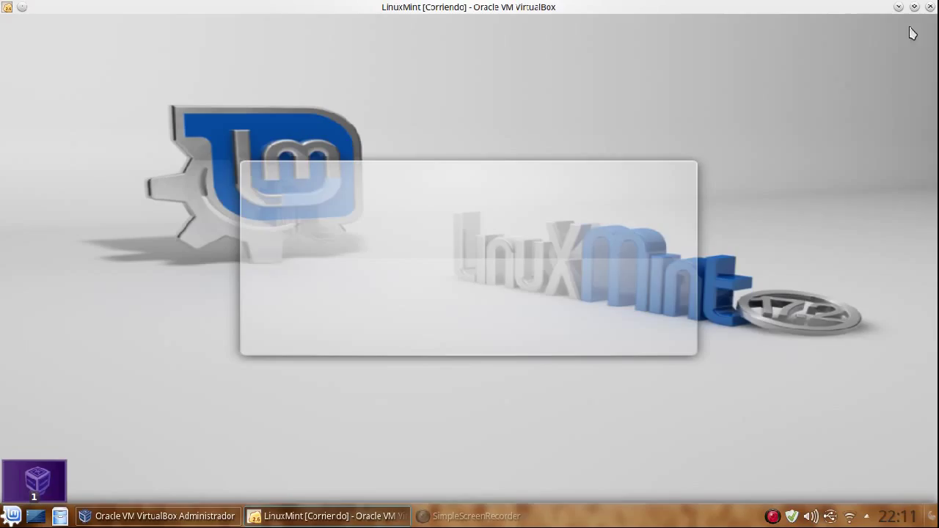
Step: Dismiss the mouse-integration notice while the live KDE desktop finishes loading
{"action": "left_click", "coordinate": [909, 27]}
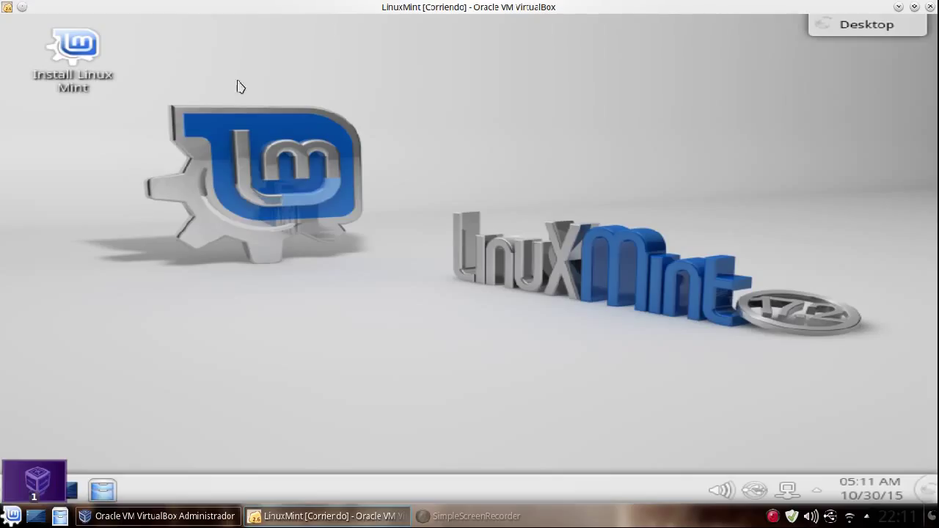
Step: Launch the Linux Mint installer from the desktop and set its language to Español
{"action": "double_click", "coordinate": [85, 77]}
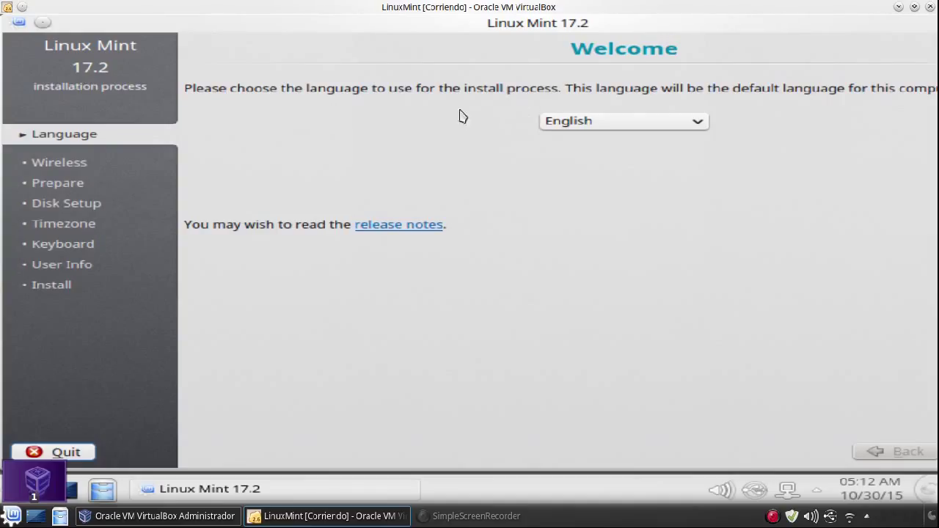
{"action": "left_click", "coordinate": [550, 120]}
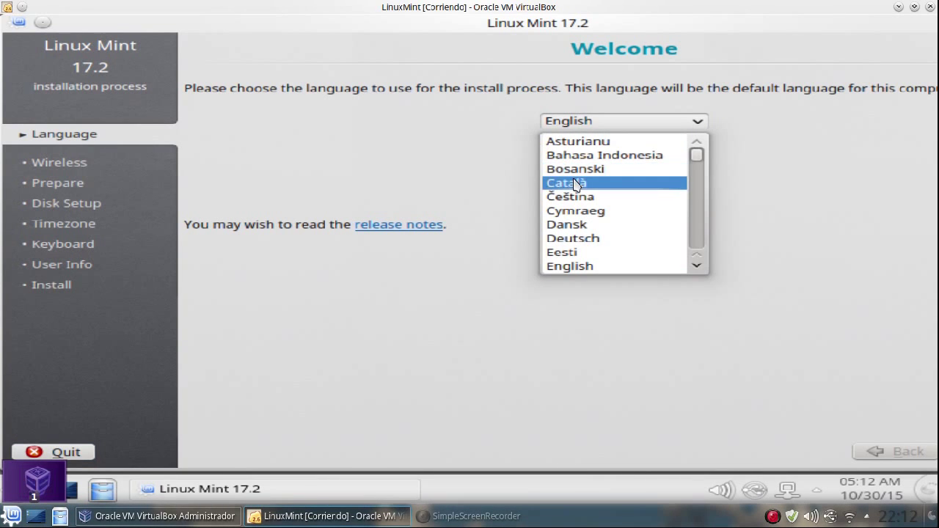
{"action": "key", "text": "Down"}
{"action": "key", "text": "Down"}
{"action": "key", "text": "Down"}
{"action": "key", "text": "Down"}
{"action": "key", "text": "Down"}
{"action": "key", "text": "Down"}
{"action": "key", "text": "Down"}
{"action": "key", "text": "Return"}
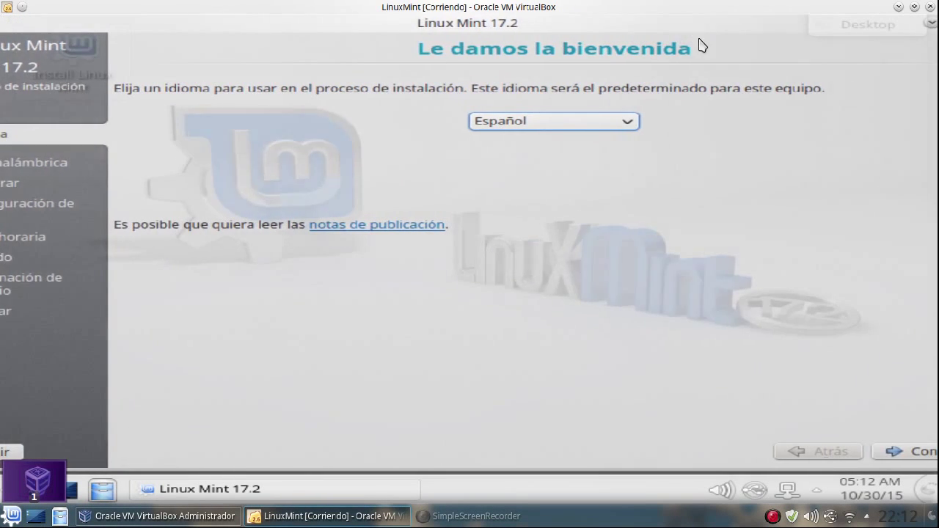
{"action": "left_click", "coordinate": [893, 453]}
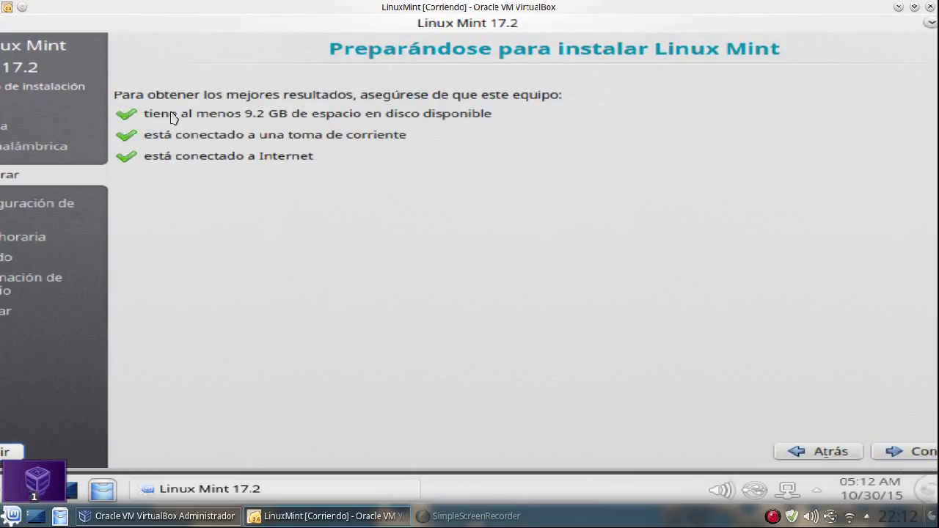
Step: Continue past the 'Preparándose para instalar Linux Mint' checklist
{"action": "left_click", "coordinate": [897, 452]}
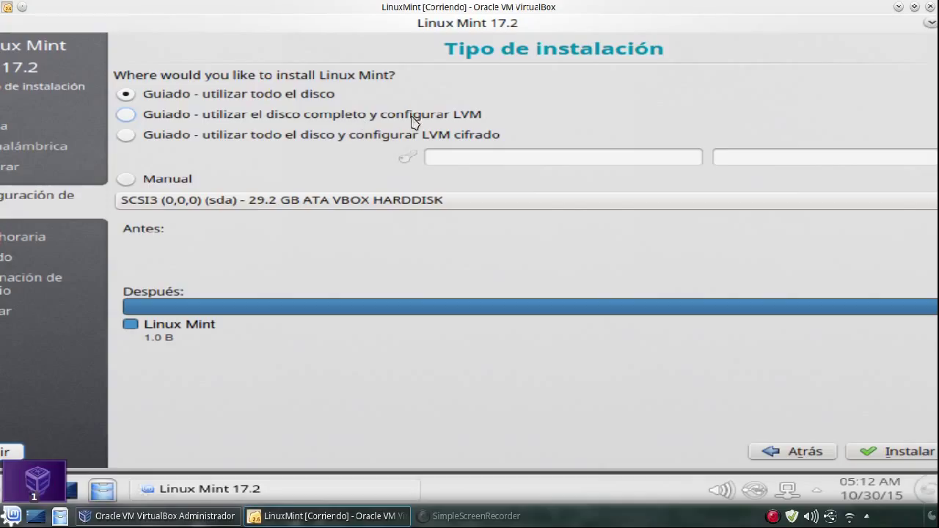
Step: Briefly pick Manual, then choose 'Guiado - utilizar todo el disco' and click Instalar
{"action": "left_click", "coordinate": [171, 184]}
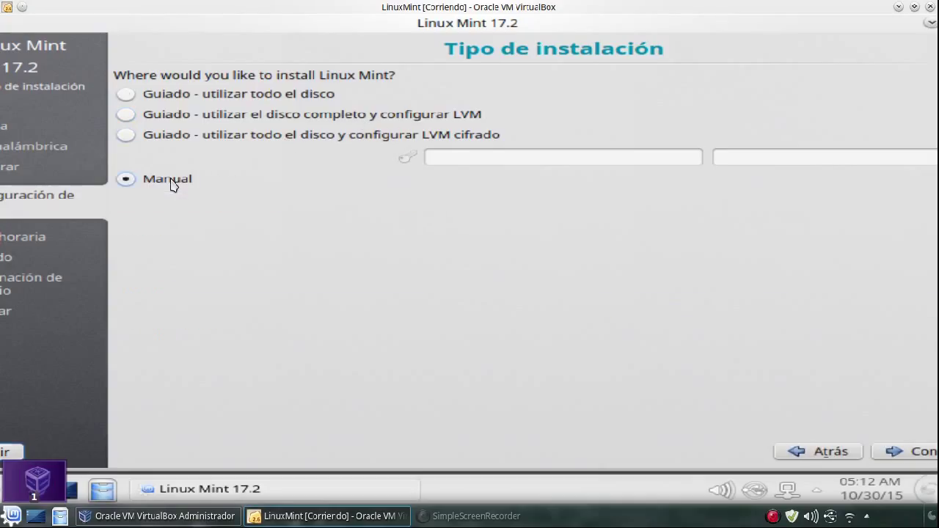
{"action": "left_click", "coordinate": [195, 94]}
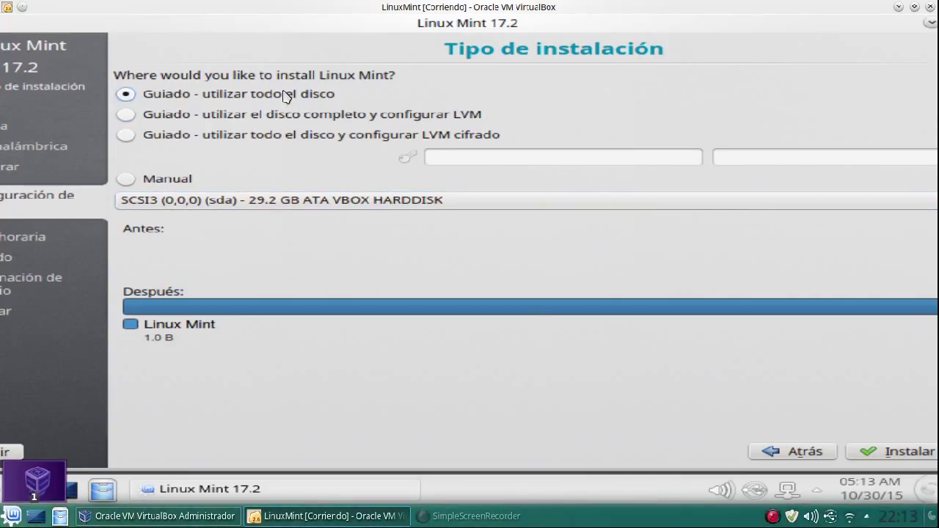
{"action": "left_click", "coordinate": [900, 456]}
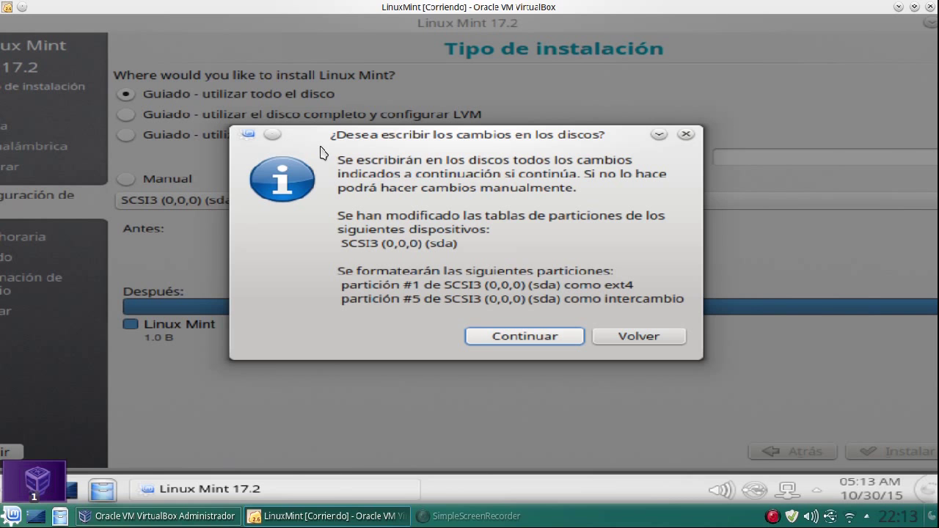
Step: Move the confirmation dialog aside and confirm writing the ext4 and swap partitions
{"action": "left_click_drag", "start_coordinate": [321, 143], "coordinate": [476, 169]}
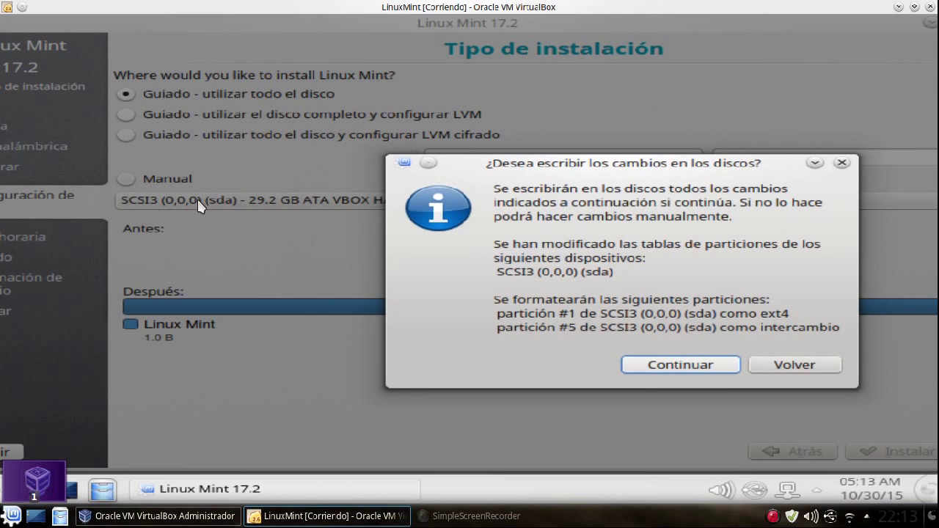
{"action": "left_click", "coordinate": [680, 365]}
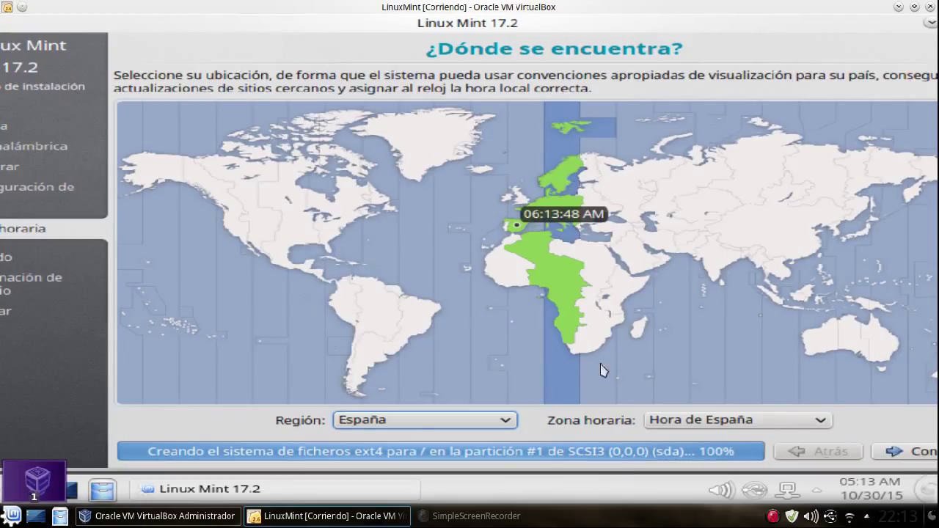
Step: Pick Mexico as the time zone and accept the Español (latinoamericano) keyboard layout
{"action": "left_click", "coordinate": [266, 258]}
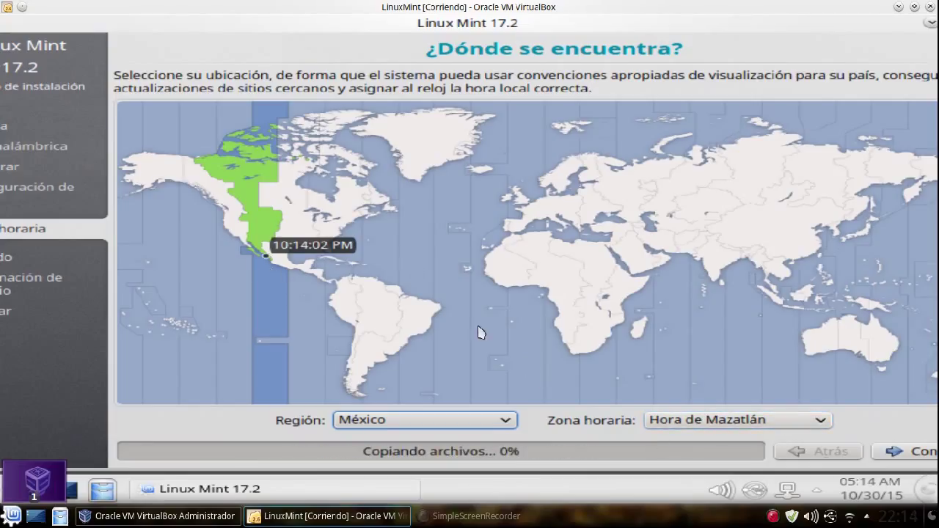
{"action": "left_click", "coordinate": [896, 455]}
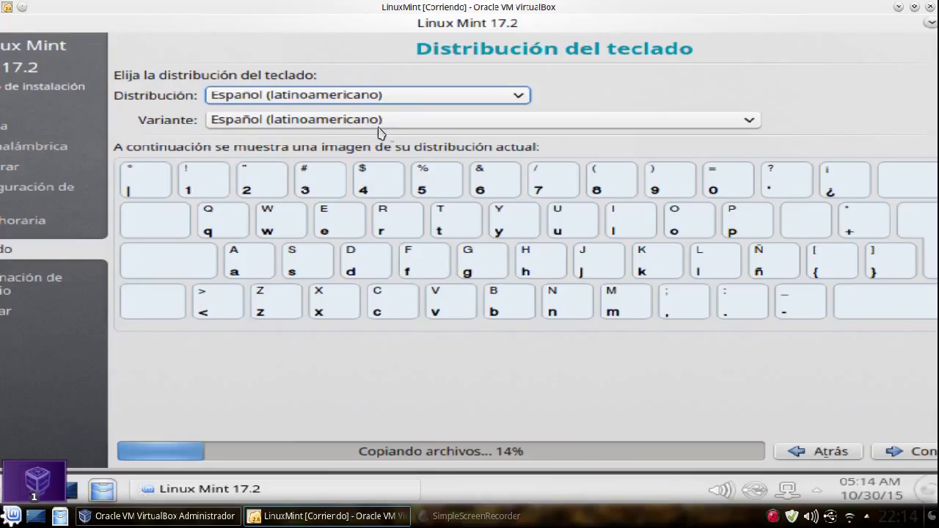
{"action": "left_click", "coordinate": [891, 451]}
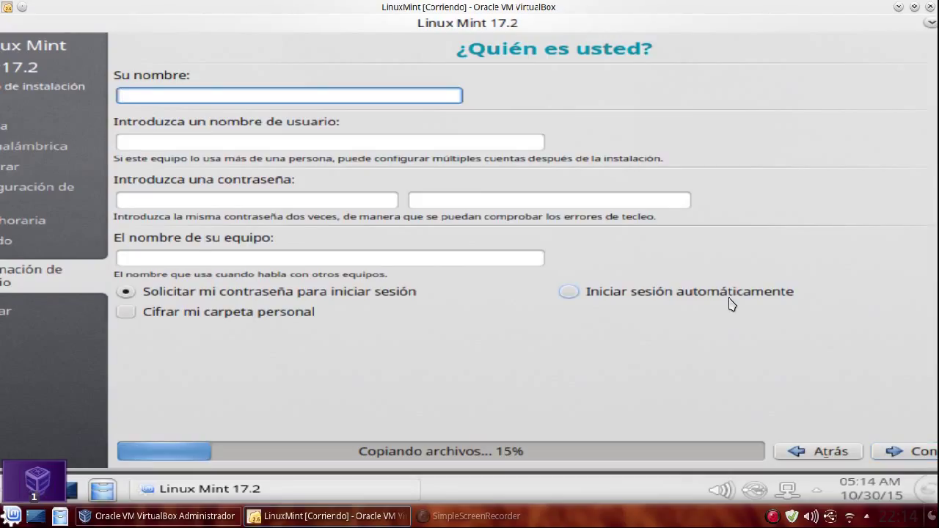
Step: Enter the user's name and the account password in both fields, then submit
{"action": "type", "text": "Kakaroto"}
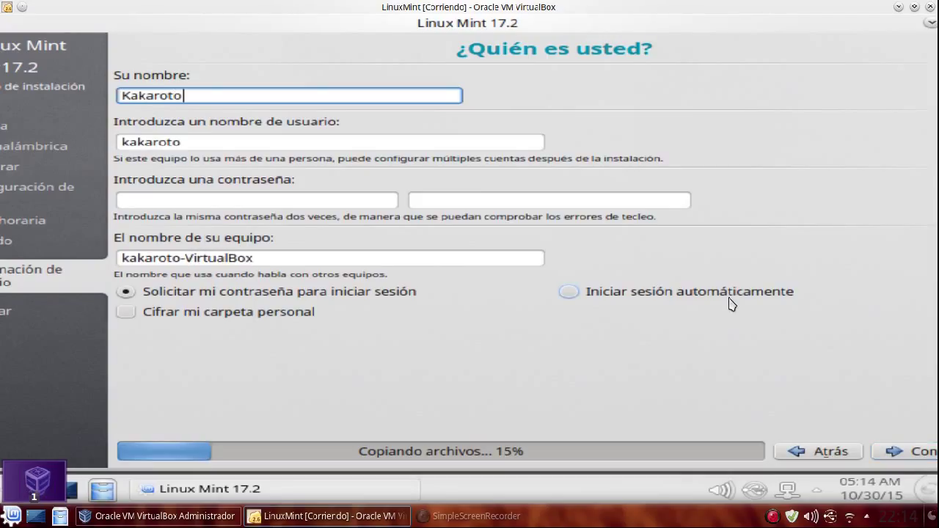
{"action": "left_click", "coordinate": [331, 201]}
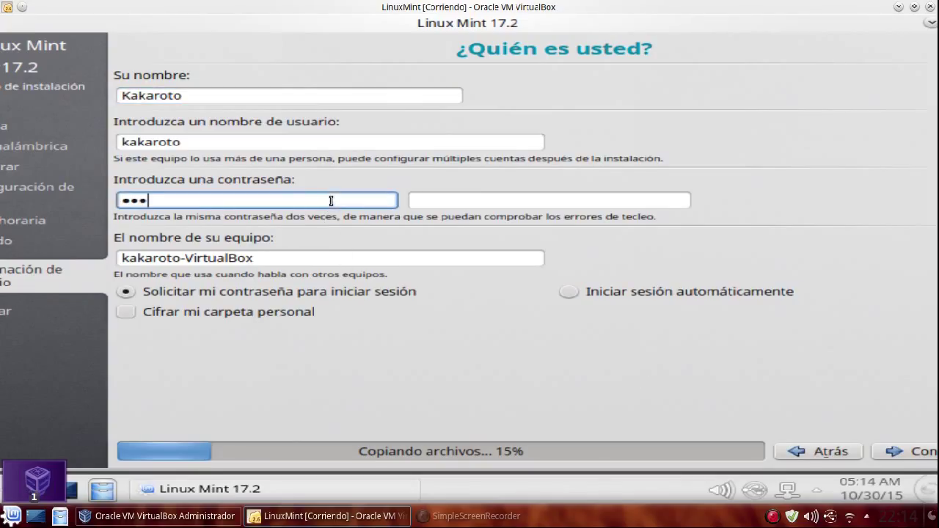
{"action": "left_click", "coordinate": [462, 201]}
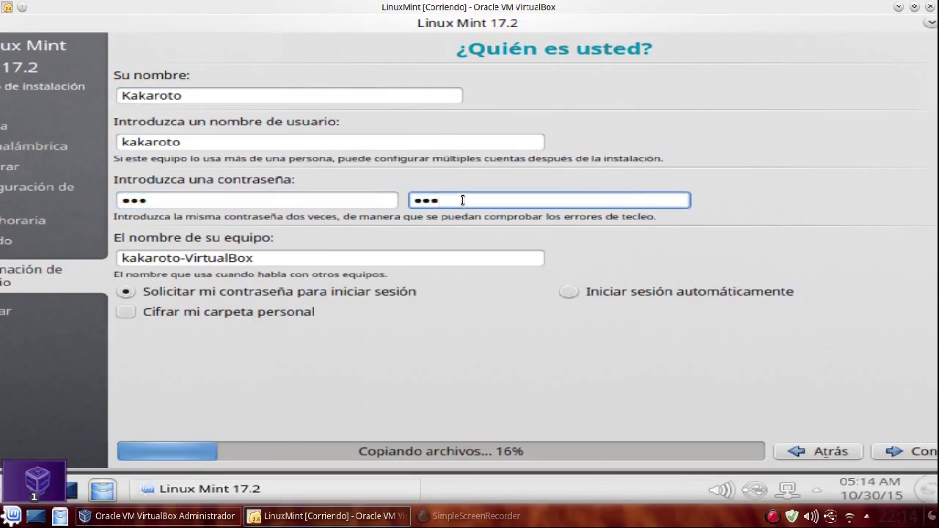
{"action": "left_click", "coordinate": [893, 458]}
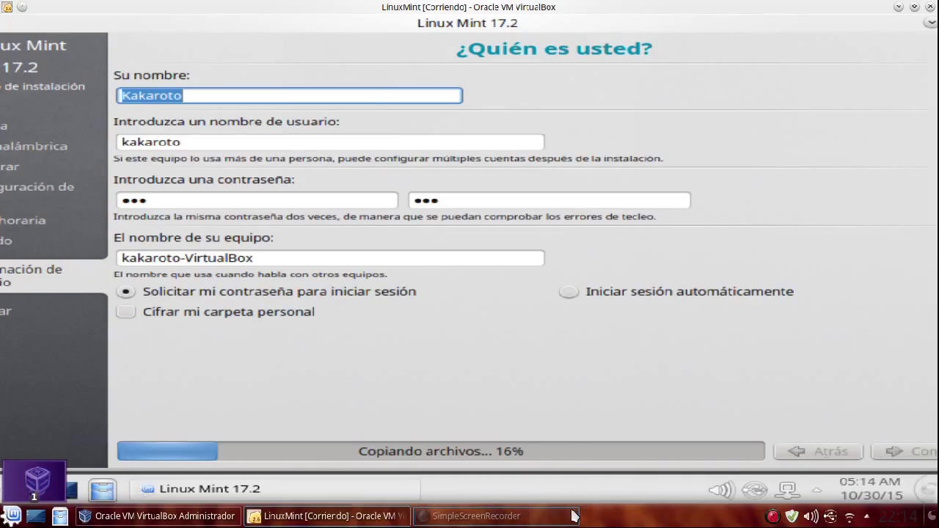
{"action": "mouse_move", "coordinate": [575, 516]}
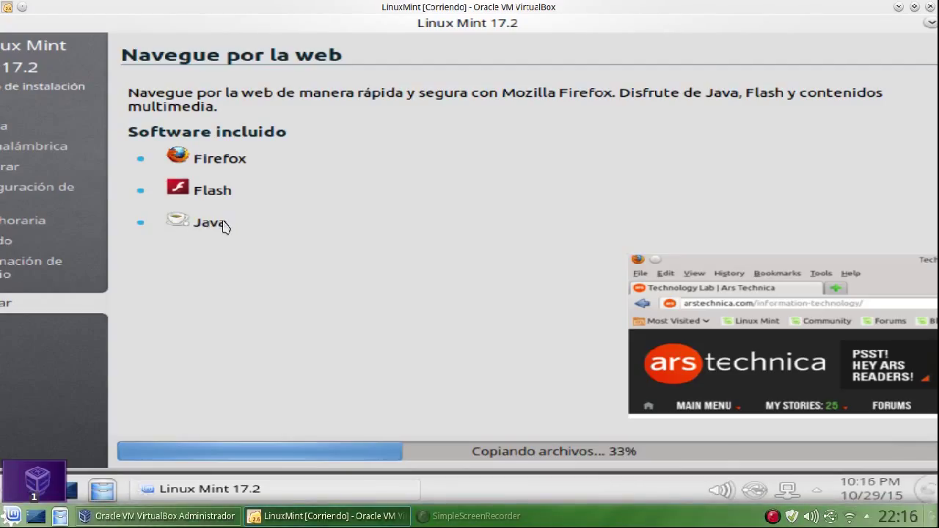
Step: Select and then deselect the Java entry on the slideshow page
{"action": "triple_click", "coordinate": [190, 224]}
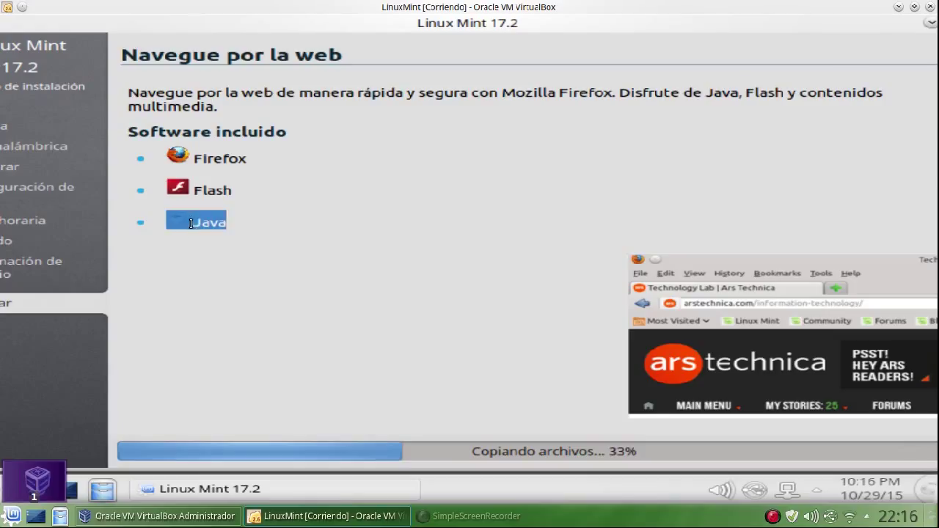
{"action": "left_click", "coordinate": [210, 246]}
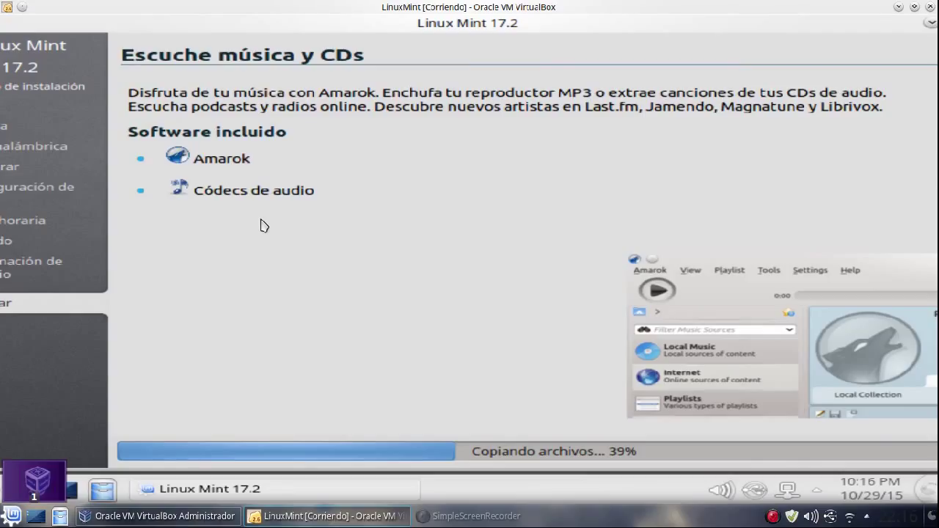
Step: Select and deselect the Amarok line, word and icon on the music slide
{"action": "triple_click", "coordinate": [210, 160]}
{"action": "left_click", "coordinate": [269, 165]}
{"action": "double_click", "coordinate": [188, 160]}
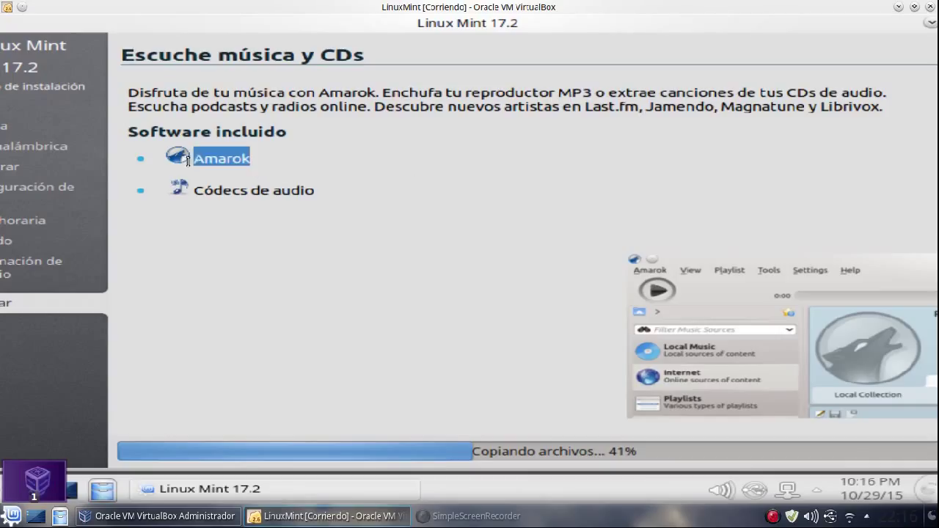
{"action": "left_click_drag", "start_coordinate": [268, 161], "coordinate": [155, 151]}
{"action": "left_click_drag", "start_coordinate": [273, 172], "coordinate": [157, 154]}
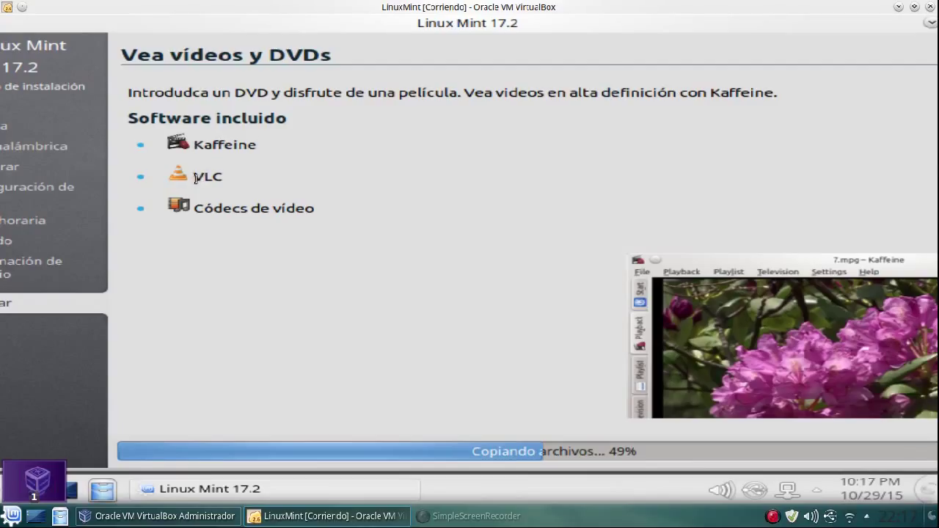
Step: Select and deselect the VLC line, then select the 'Códecs de vídeo' line
{"action": "left_click_drag", "start_coordinate": [232, 183], "coordinate": [168, 178]}
{"action": "left_click", "coordinate": [256, 181]}
{"action": "left_click_drag", "start_coordinate": [316, 210], "coordinate": [175, 211]}
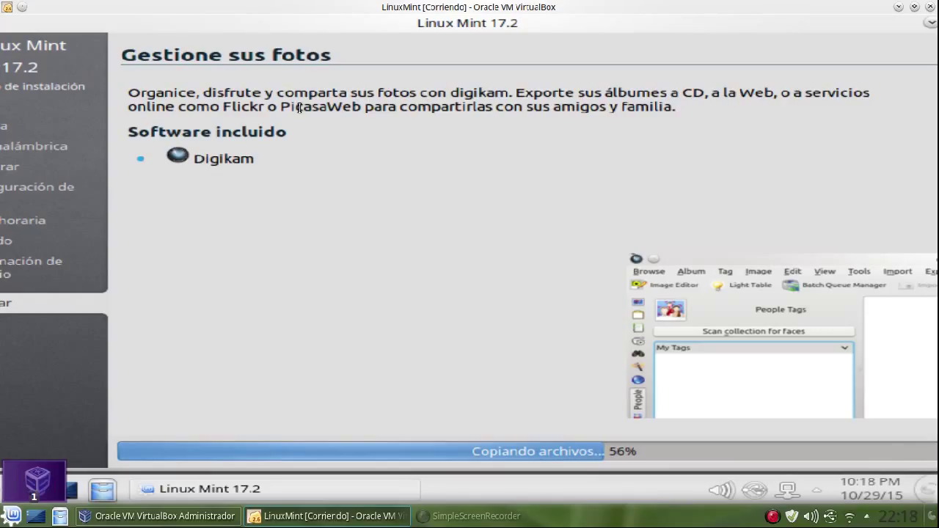
Step: Select the PicasaWeb and Digikam words, then clear the selection
{"action": "double_click", "coordinate": [330, 106]}
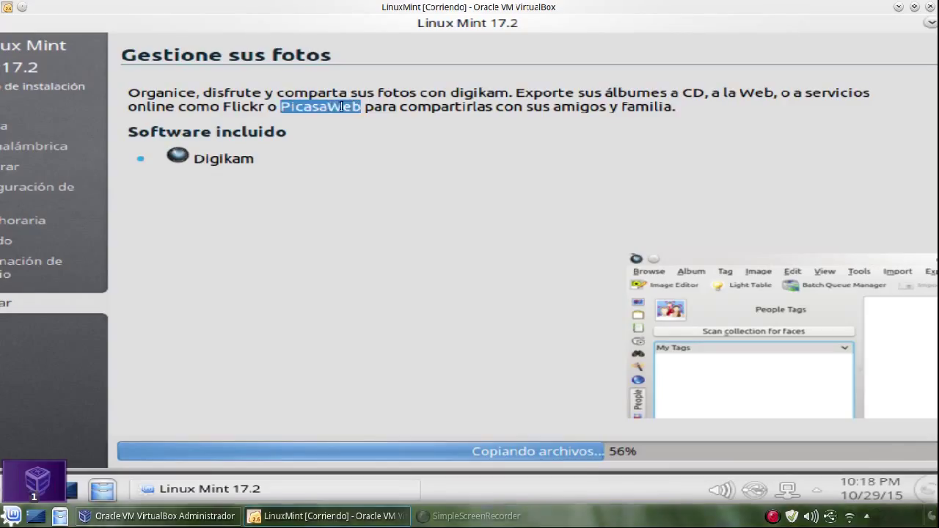
{"action": "double_click", "coordinate": [234, 156]}
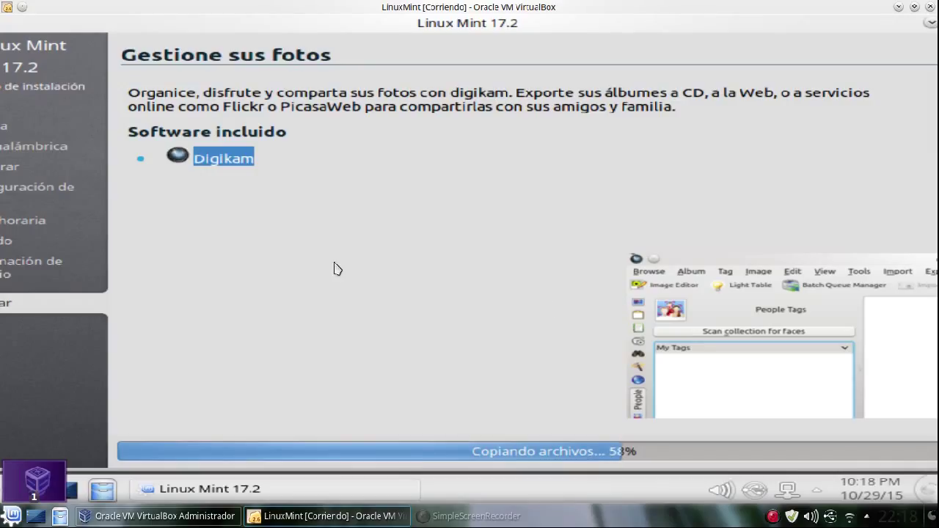
{"action": "left_click", "coordinate": [380, 227]}
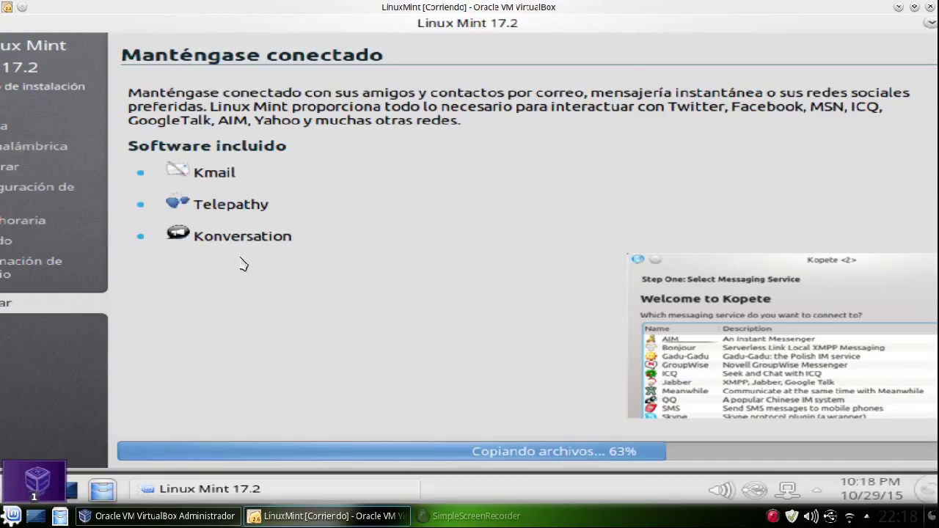
{"action": "double_click", "coordinate": [249, 172]}
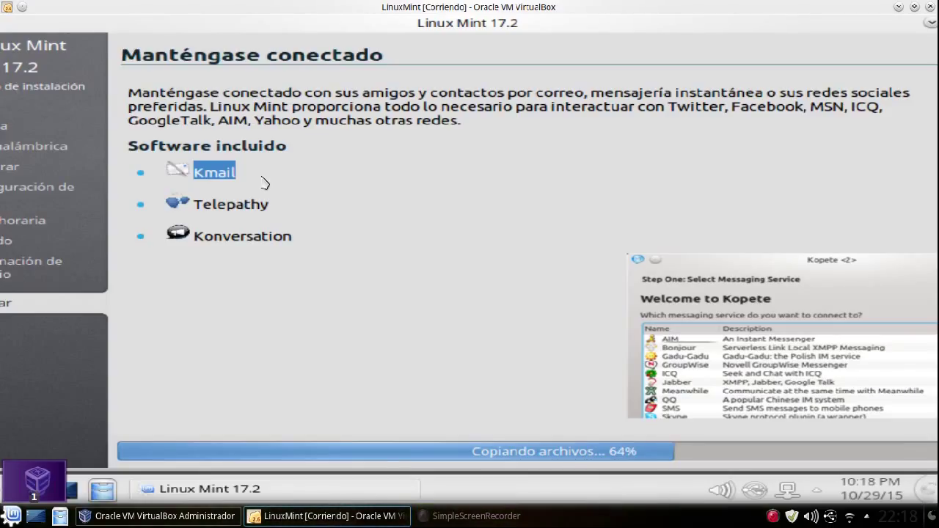
{"action": "left_click", "coordinate": [264, 184]}
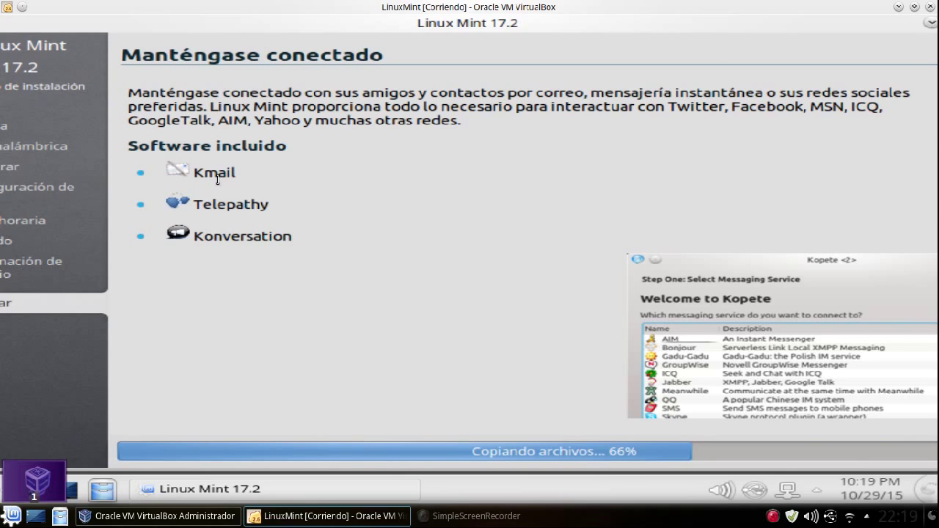
{"action": "left_click", "coordinate": [898, 8]}
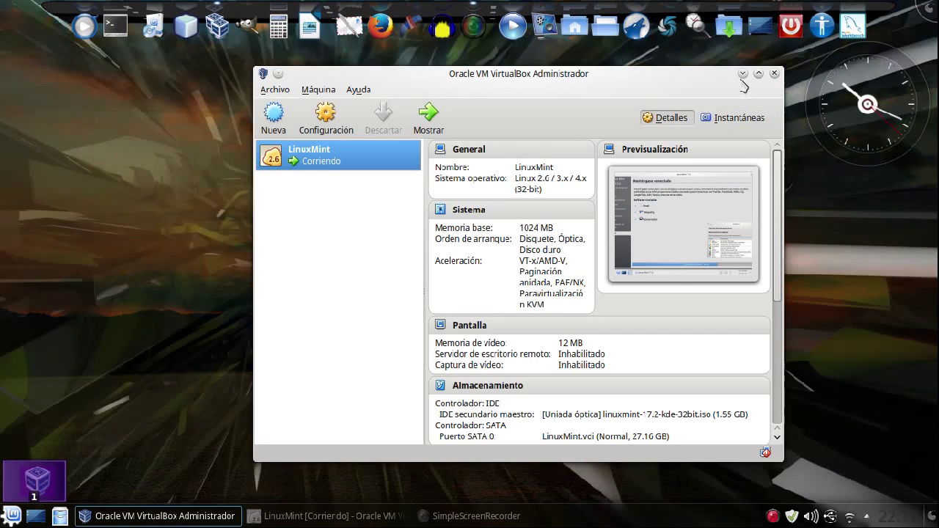
{"action": "left_click", "coordinate": [742, 74]}
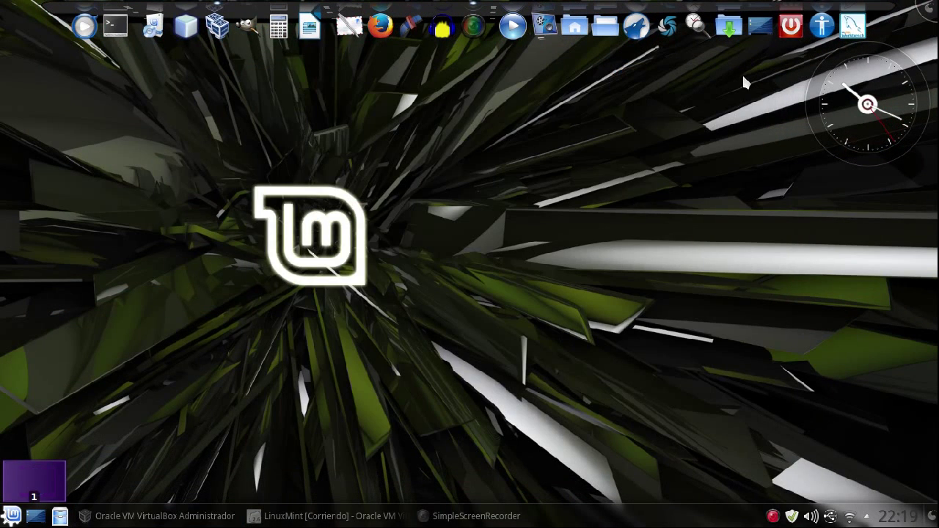
{"action": "left_click", "coordinate": [355, 39]}
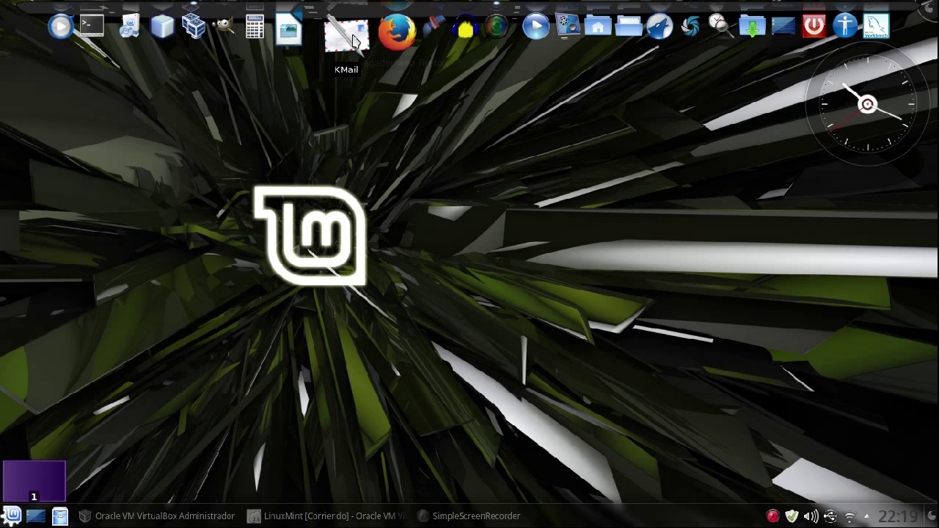
{"action": "left_click", "coordinate": [353, 45]}
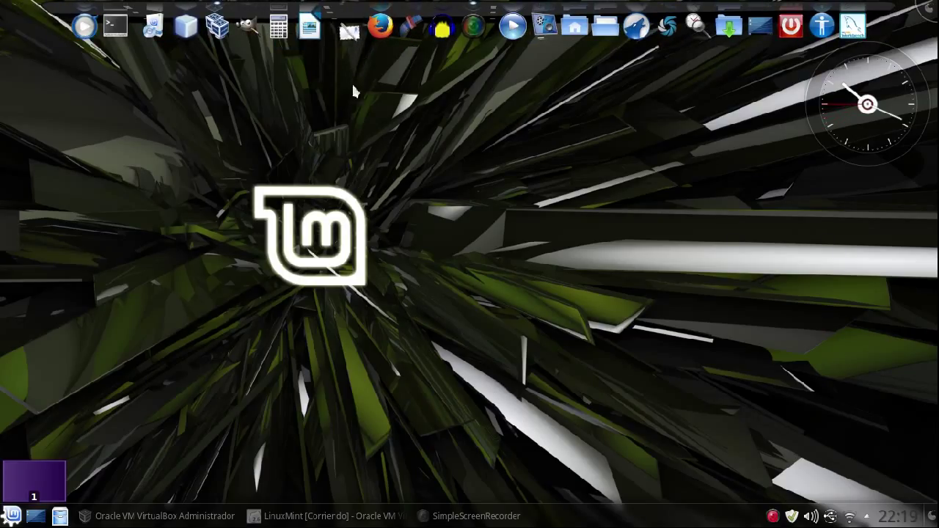
{"action": "left_click", "coordinate": [324, 517]}
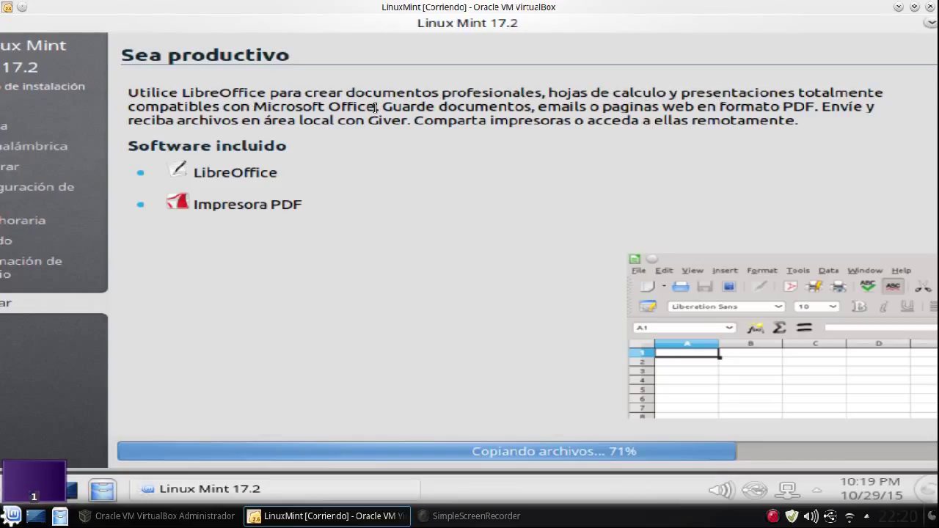
Step: Select 'Microsoft Office' on the Instale software slide and move the VirtualBox window aside
{"action": "left_click_drag", "start_coordinate": [253, 107], "coordinate": [375, 107]}
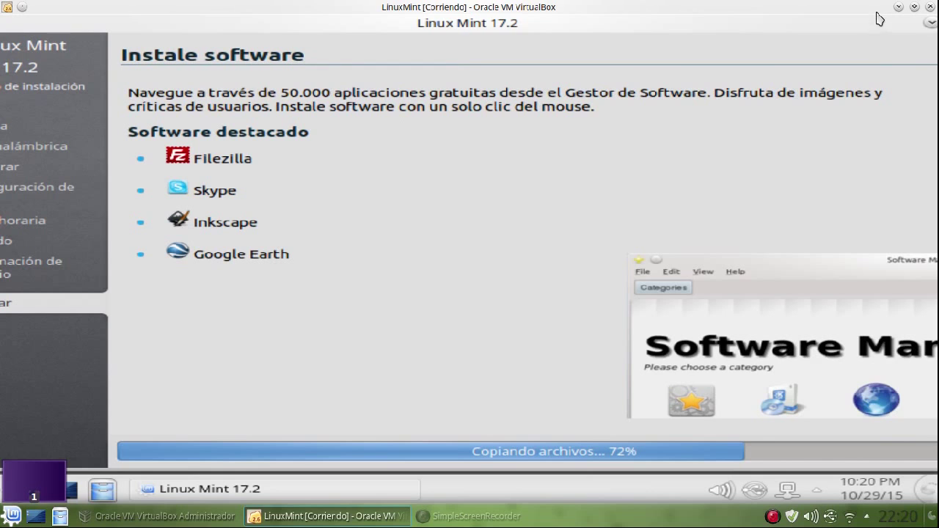
{"action": "left_click_drag", "start_coordinate": [807, 28], "coordinate": [775, 88]}
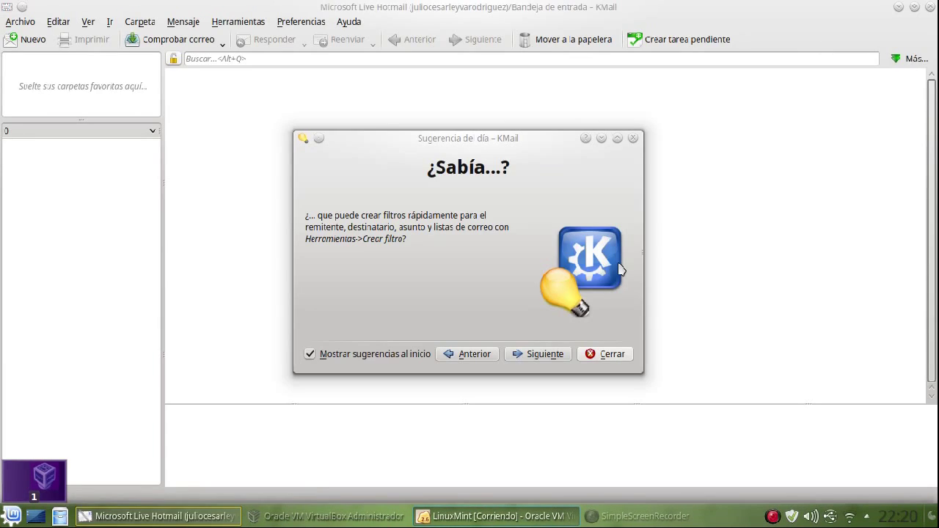
Step: Dismiss KMail's tip of the day, quit KMail, and maximize the LinuxMint VM window
{"action": "left_click", "coordinate": [610, 355]}
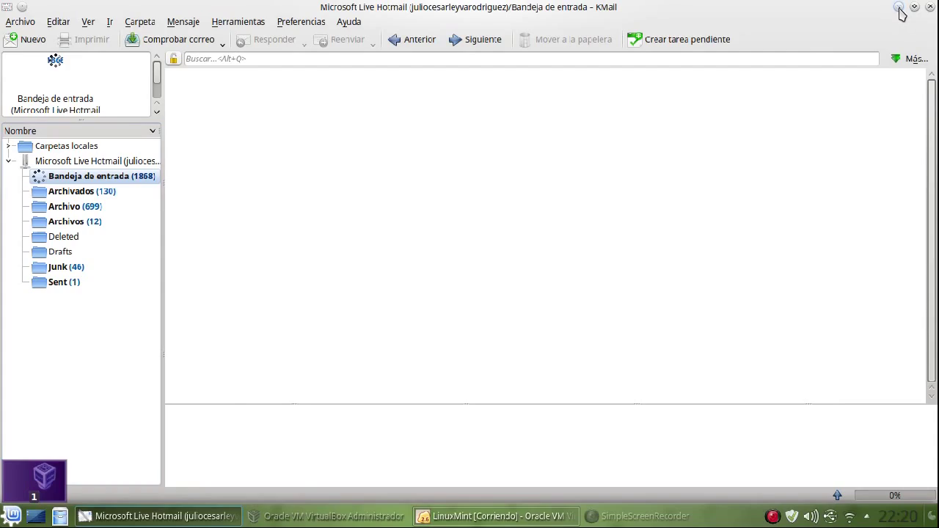
{"action": "left_click", "coordinate": [931, 8]}
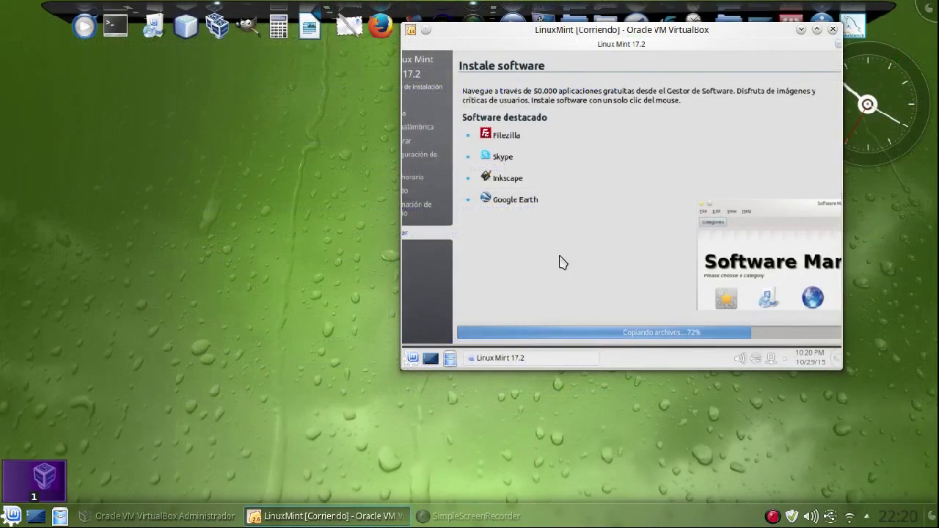
{"action": "left_click", "coordinate": [818, 31]}
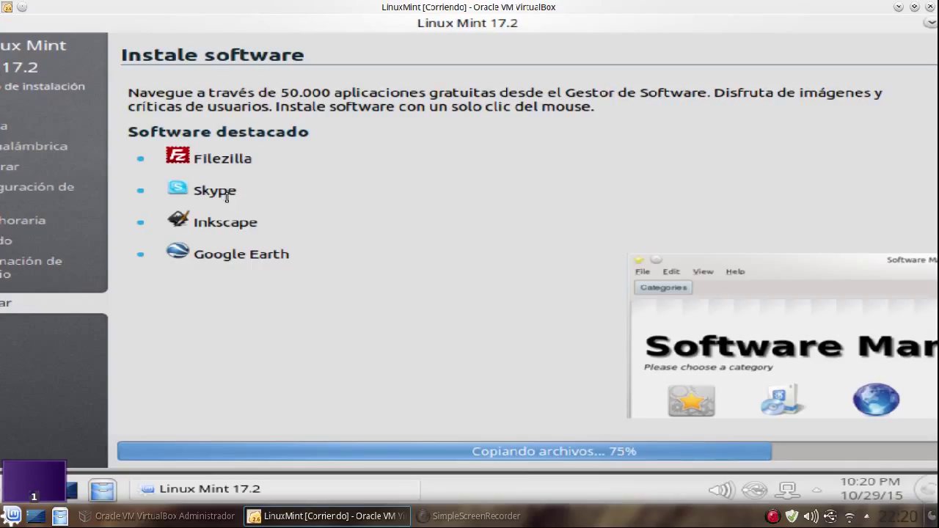
Step: Select and then deselect the slide names Skype, Inkscape, Earth, Virtualbox and Wine in turn
{"action": "double_click", "coordinate": [225, 193]}
{"action": "left_click", "coordinate": [246, 177]}
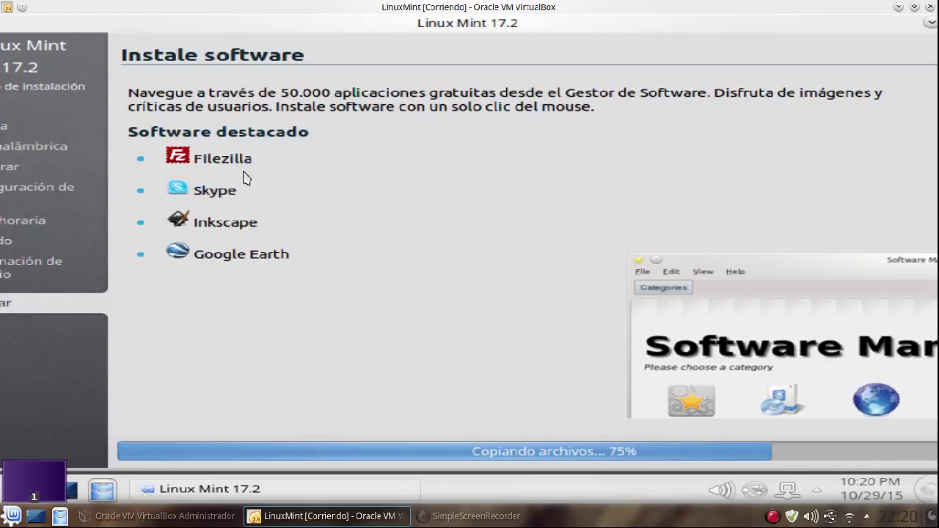
{"action": "double_click", "coordinate": [215, 220]}
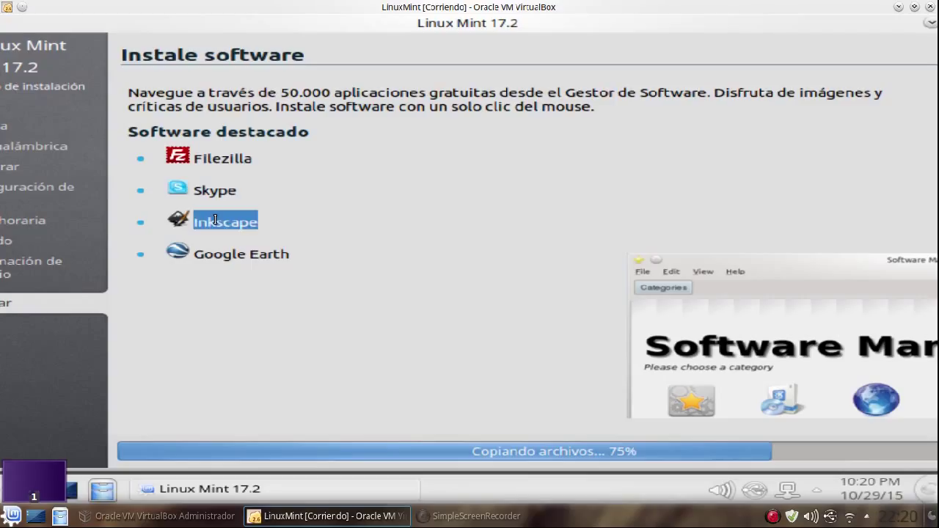
{"action": "left_click", "coordinate": [270, 224]}
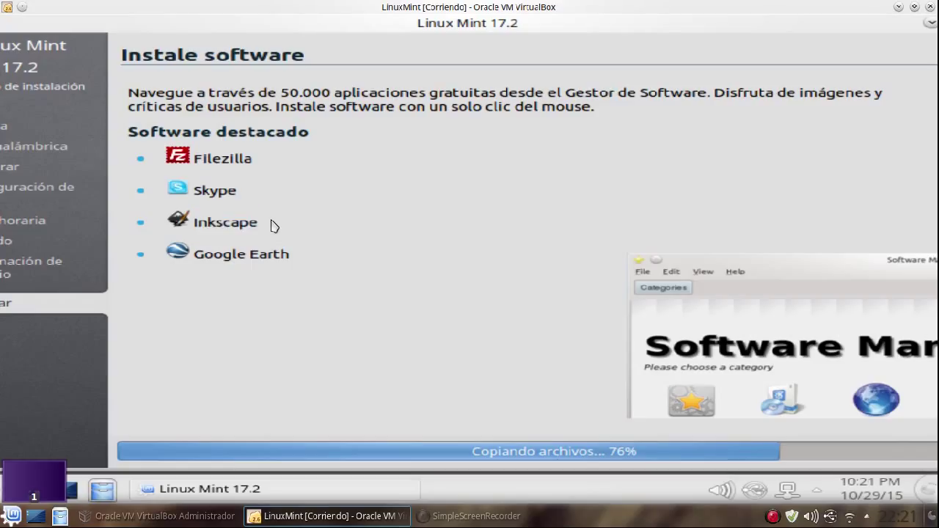
{"action": "left_click_drag", "start_coordinate": [308, 256], "coordinate": [193, 253]}
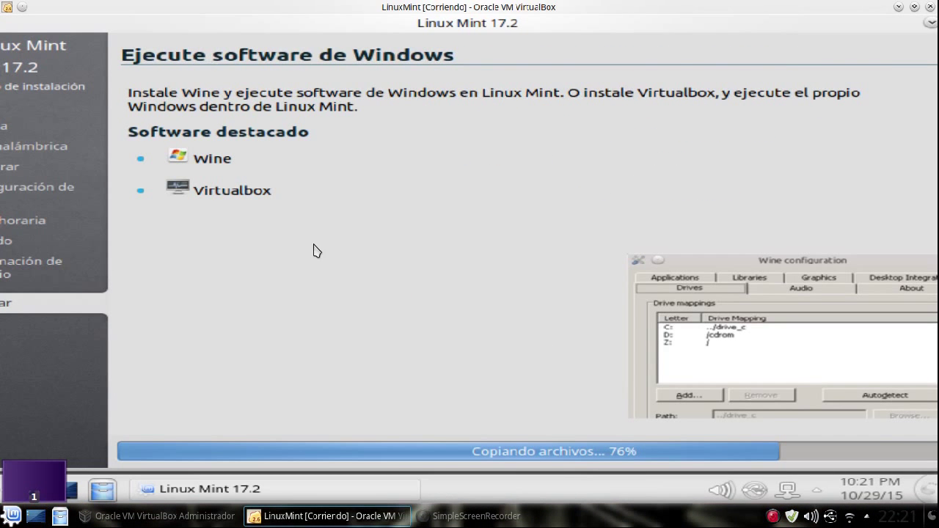
{"action": "left_click_drag", "start_coordinate": [279, 195], "coordinate": [192, 190]}
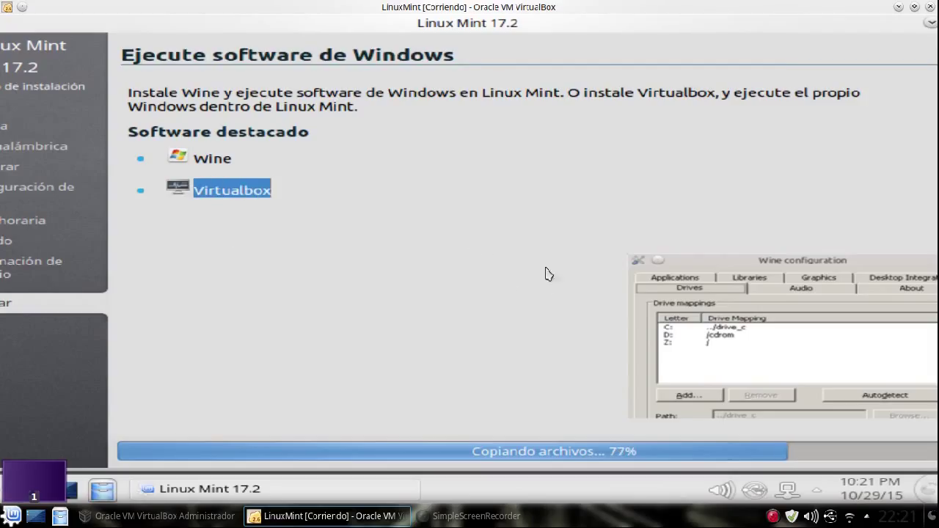
{"action": "left_click", "coordinate": [444, 198]}
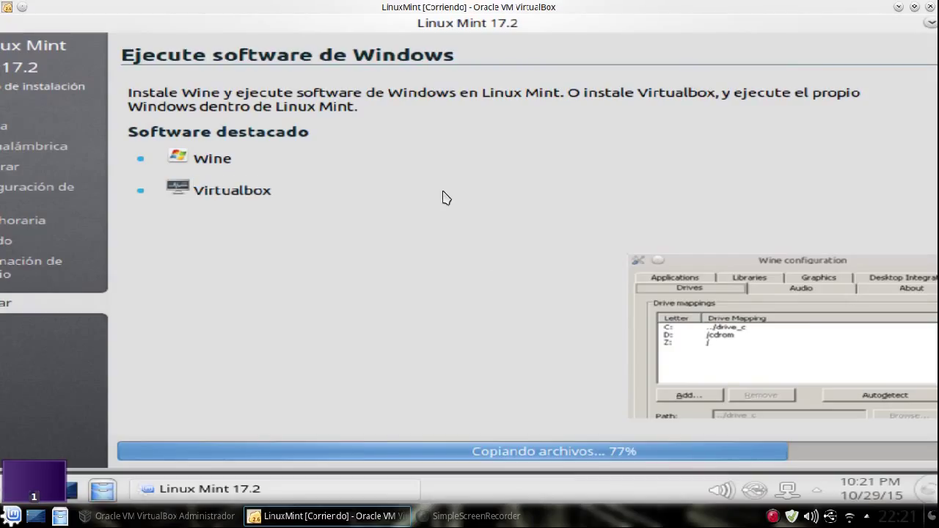
{"action": "double_click", "coordinate": [194, 158]}
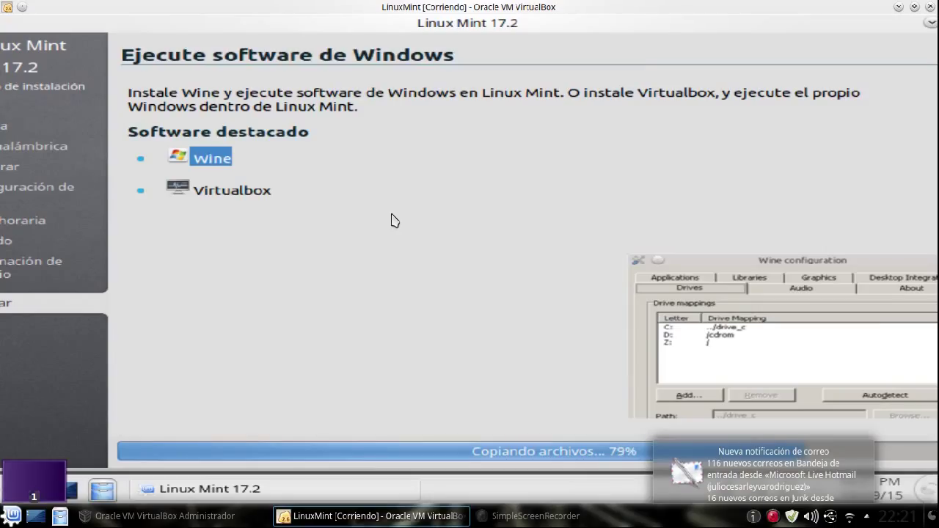
{"action": "left_click", "coordinate": [370, 190]}
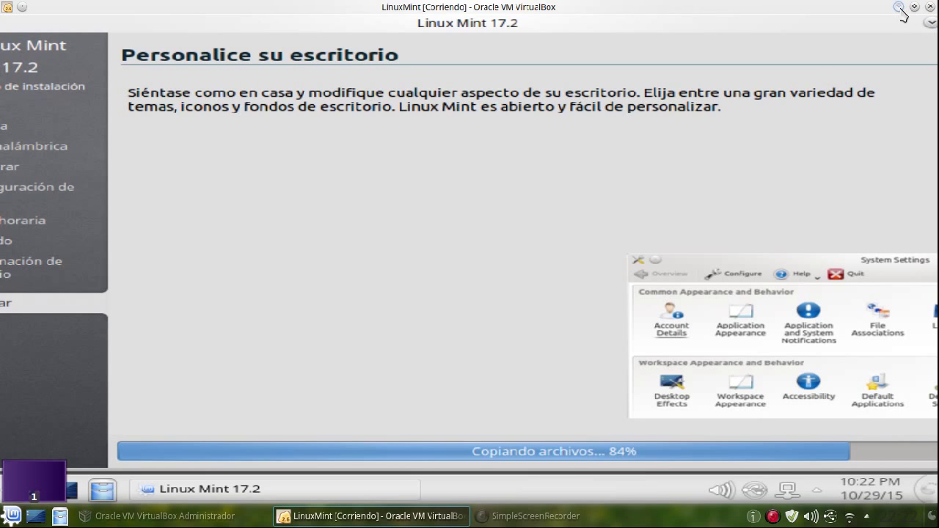
Step: Minimize the VM window, open and close the host launcher, then restore LinuxMint from the taskbar
{"action": "left_click", "coordinate": [899, 8]}
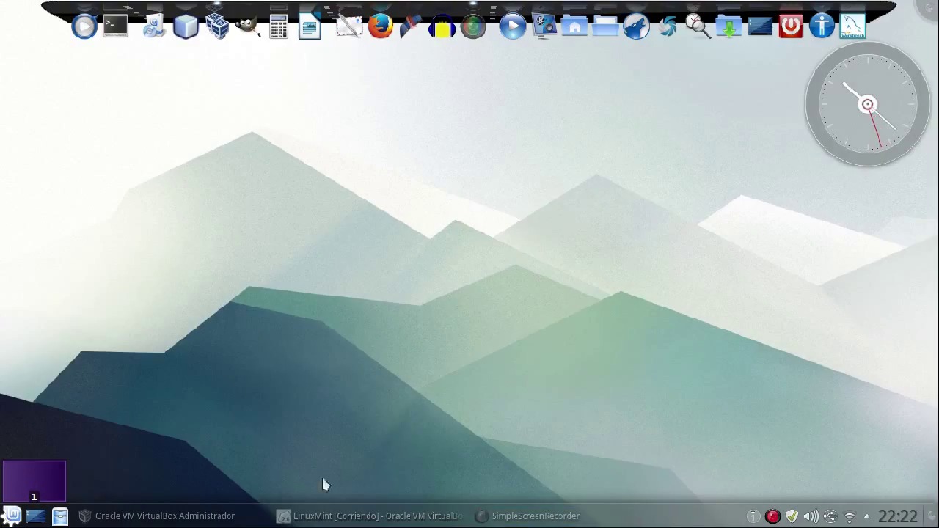
{"action": "key", "text": "super"}
{"action": "left_click", "coordinate": [507, 430]}
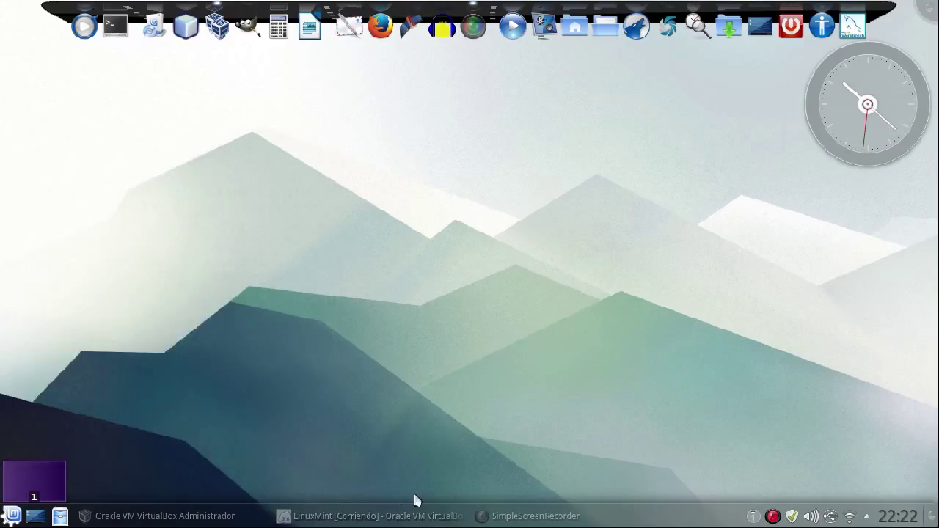
{"action": "left_click", "coordinate": [374, 516]}
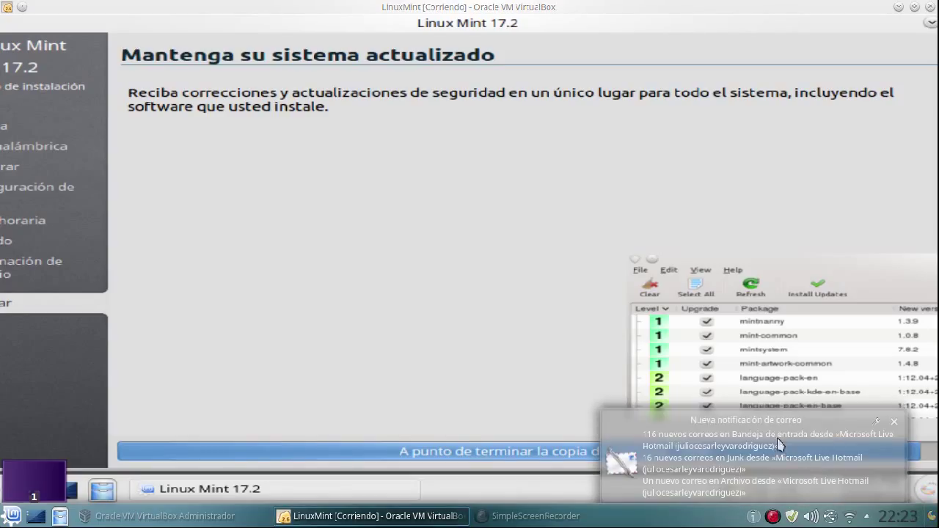
Step: Dismiss the new-mail notification popup on the host
{"action": "left_click", "coordinate": [892, 421]}
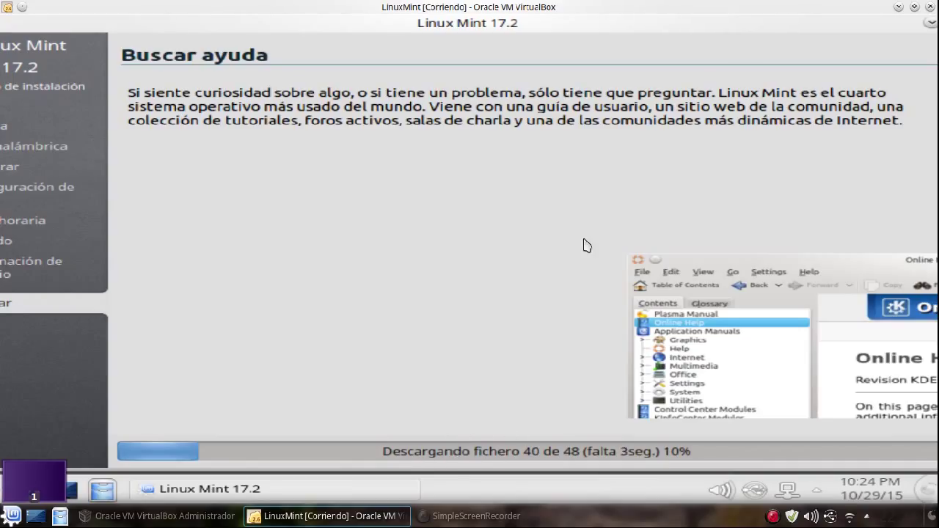
Step: Shift the installer window left inside the guest to expose its right edge
{"action": "left_click_drag", "start_coordinate": [587, 24], "coordinate": [551, 34]}
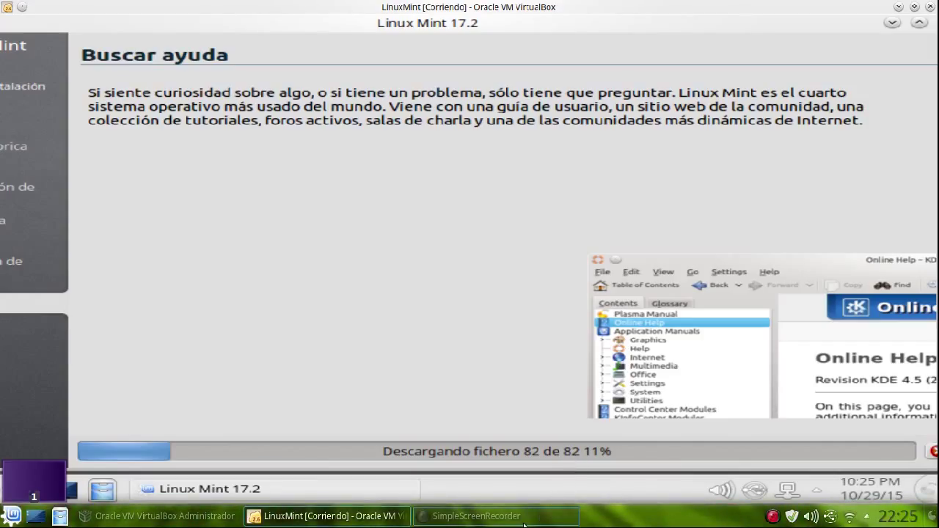
Step: Let the installer keep running, then lower the host screen brightness to 50%
{"action": "mouse_move", "coordinate": [523, 525]}
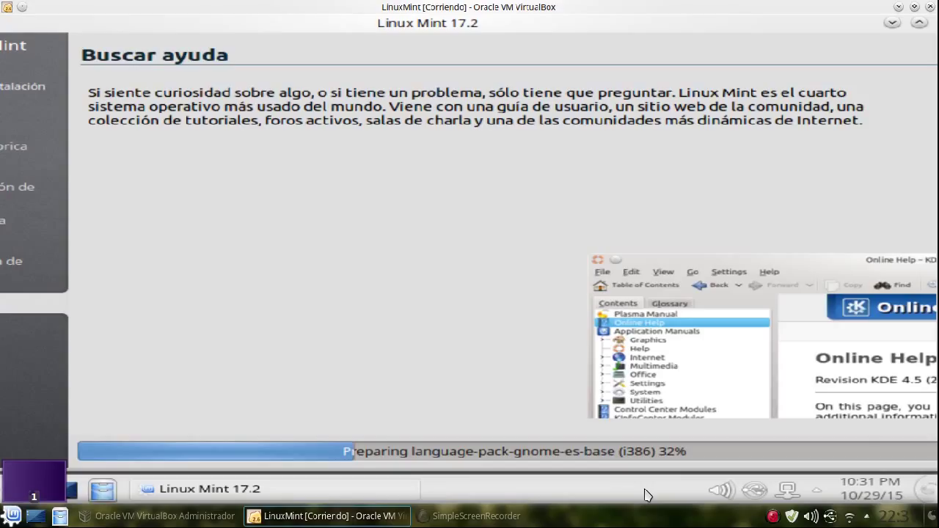
{"action": "key", "text": "XF86MonBrightnessDown"}
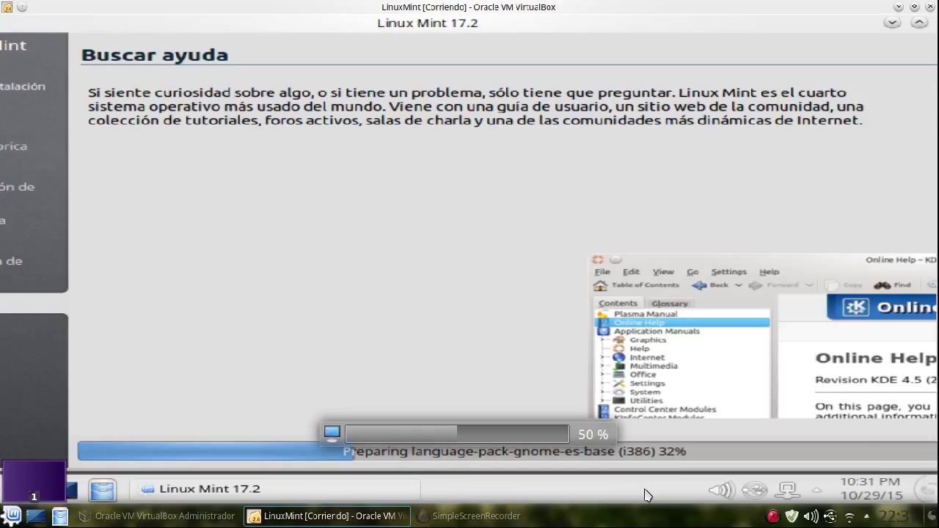
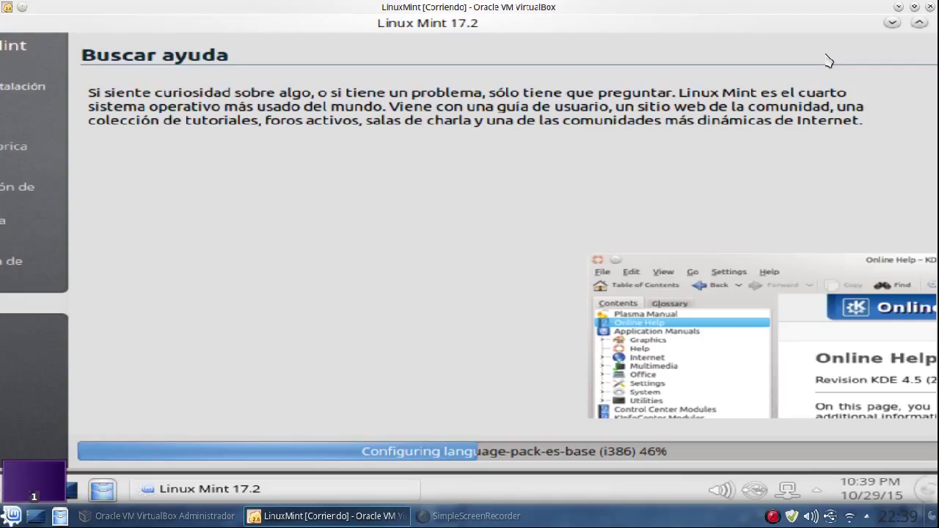
Step: Lower the screen brightness while the installer finishes configuring packages
{"action": "key", "text": "XF86MonBrightnessDown"}
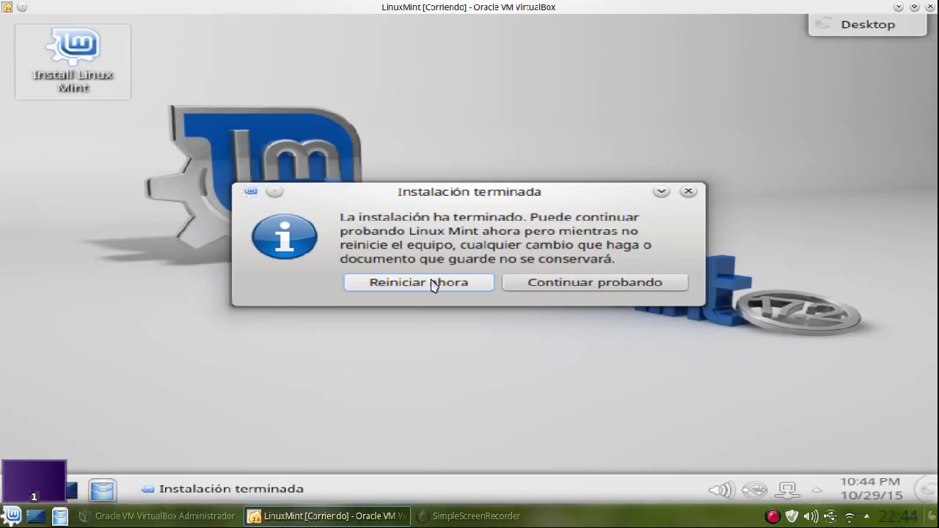
Step: Choose Reiniciar ahora, then confirm the remove-media prompt so the VM reboots from its virtual disk
{"action": "left_click", "coordinate": [433, 283]}
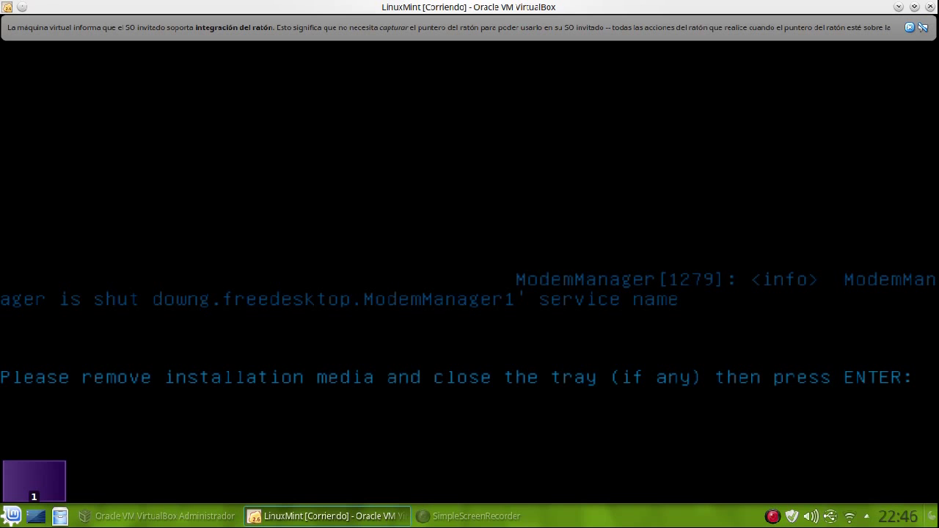
{"action": "key", "text": "Return"}
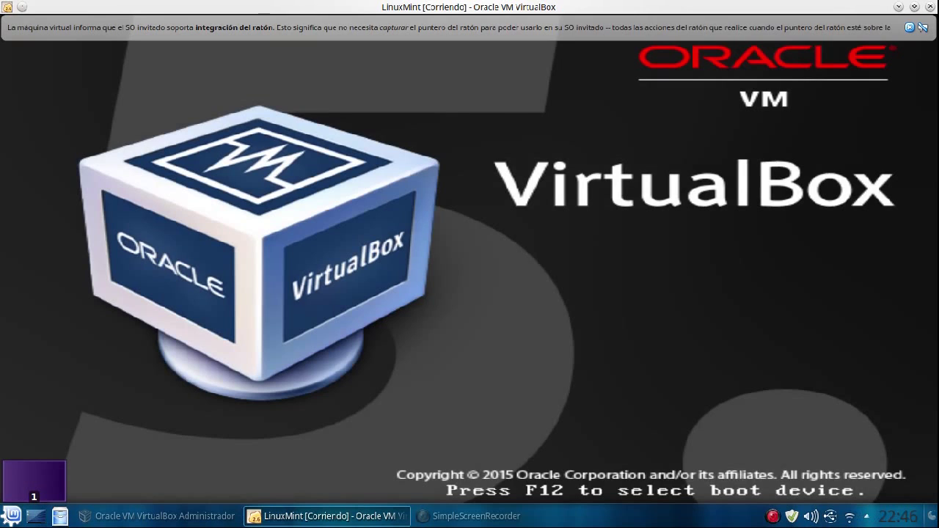
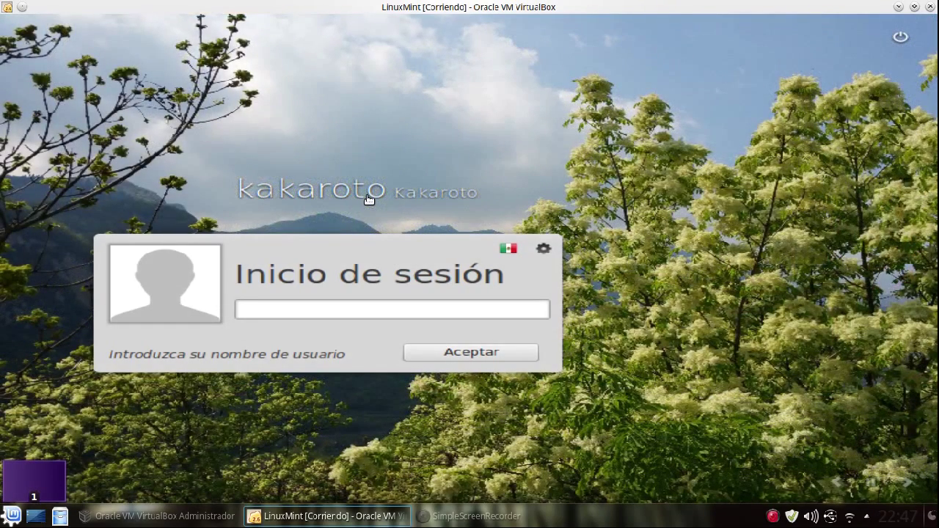
Step: Log in to the Linux Mint guest as the listed user with the account password
{"action": "left_click", "coordinate": [368, 196]}
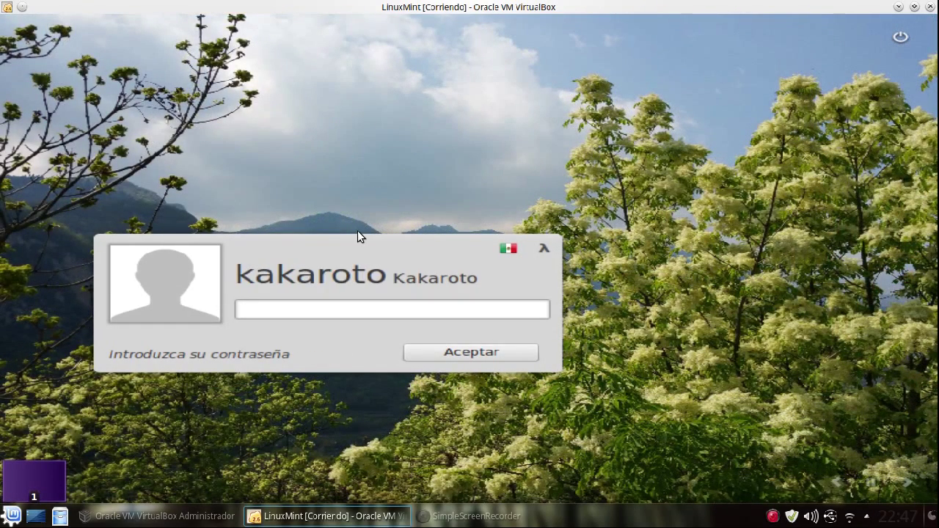
{"action": "type", "text": "•••"}
{"action": "key", "text": "Return"}
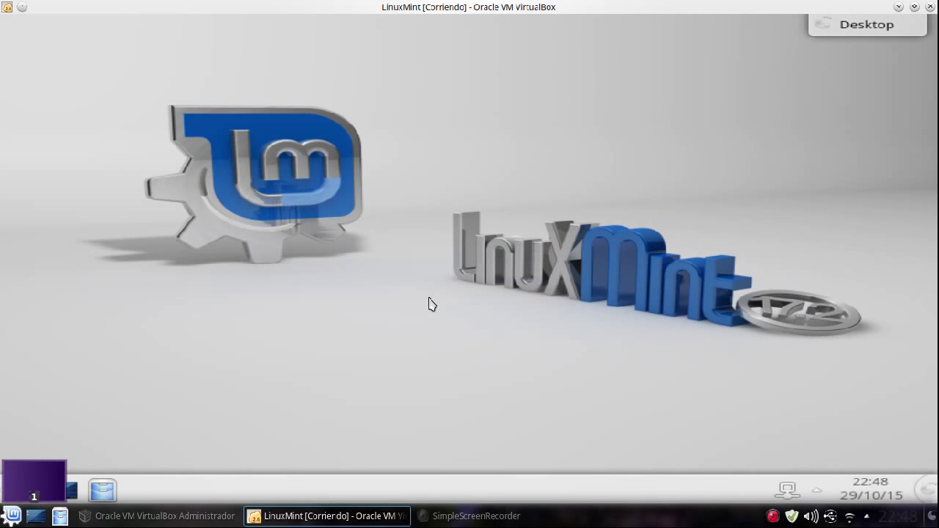
Step: Restore the VM window, centre and enlarge it on the host, and close the Mint welcome screen
{"action": "double_click", "coordinate": [435, 15]}
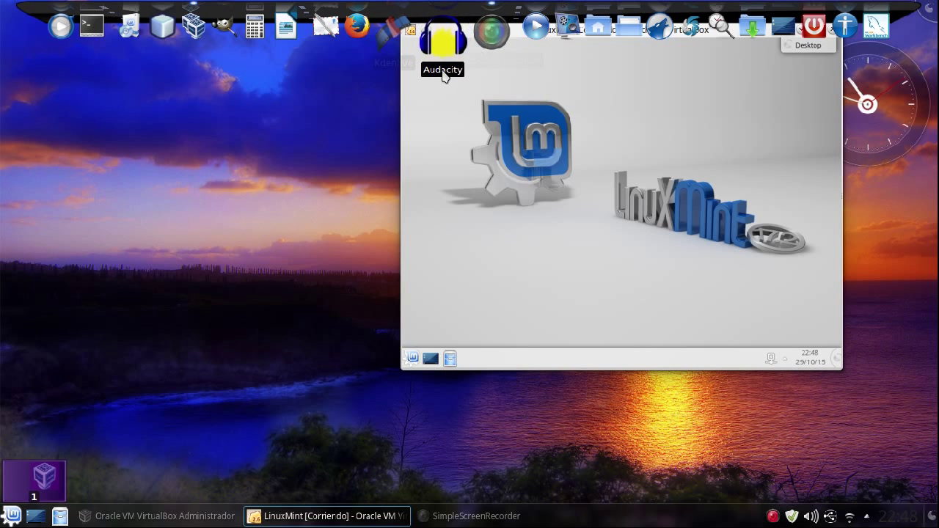
{"action": "left_click_drag", "start_coordinate": [708, 32], "coordinate": [615, 87]}
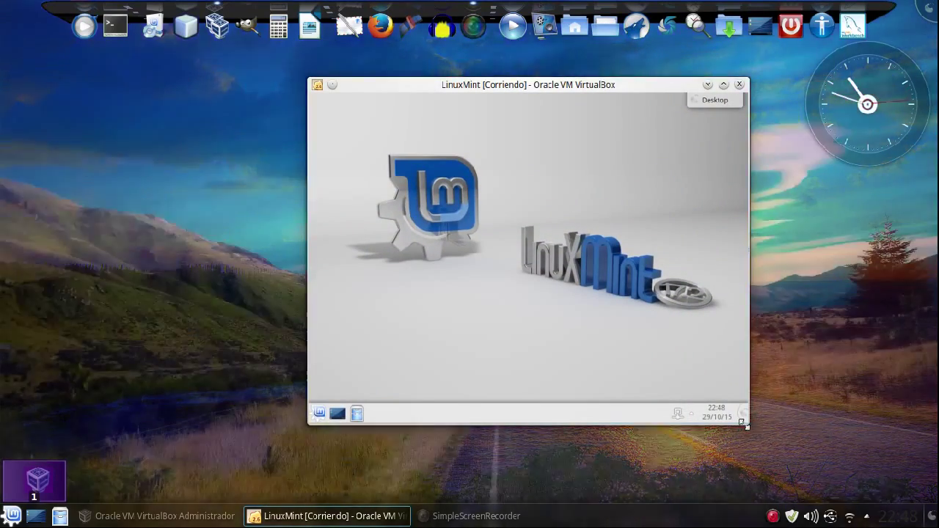
{"action": "left_click_drag", "start_coordinate": [748, 424], "coordinate": [937, 484]}
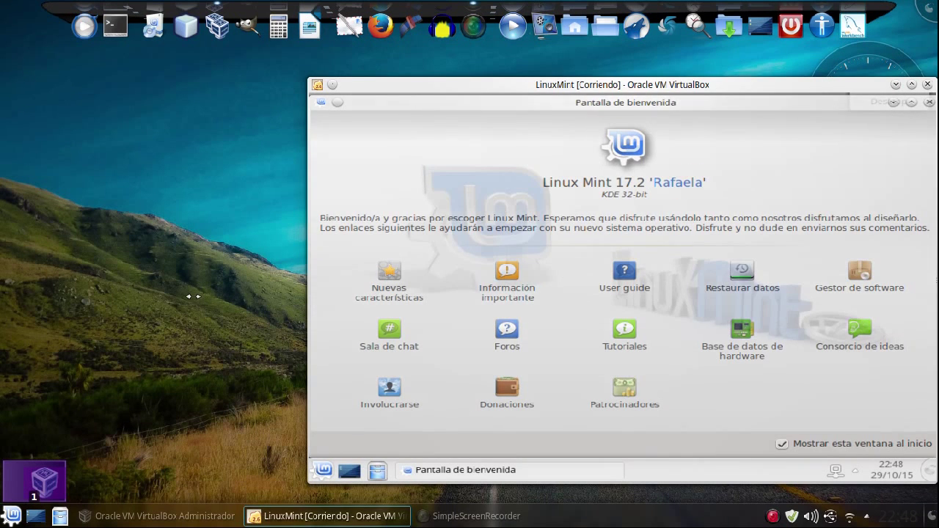
{"action": "left_click_drag", "start_coordinate": [309, 79], "coordinate": [94, 80]}
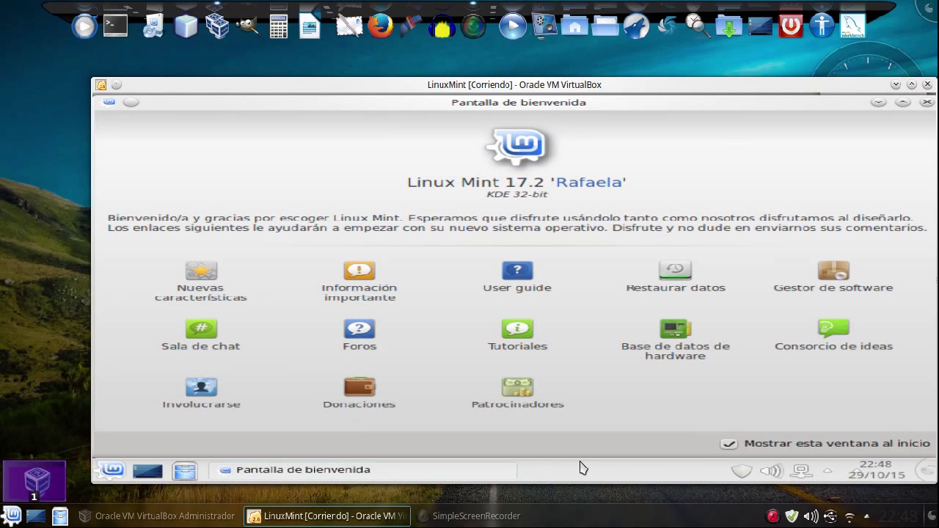
{"action": "left_click", "coordinate": [926, 102]}
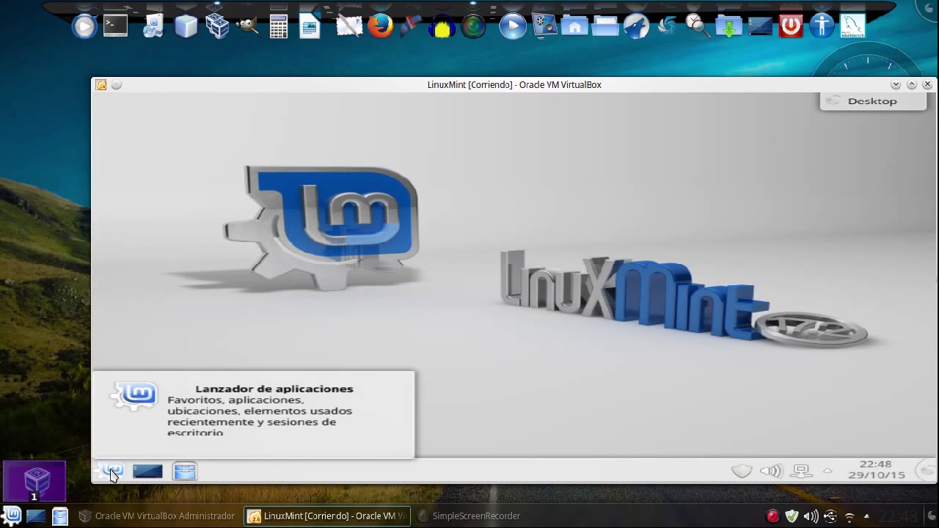
Step: Browse the Aplicaciones > Oficina category in the Kickoff launcher, scrolling through its applications
{"action": "left_click", "coordinate": [110, 473]}
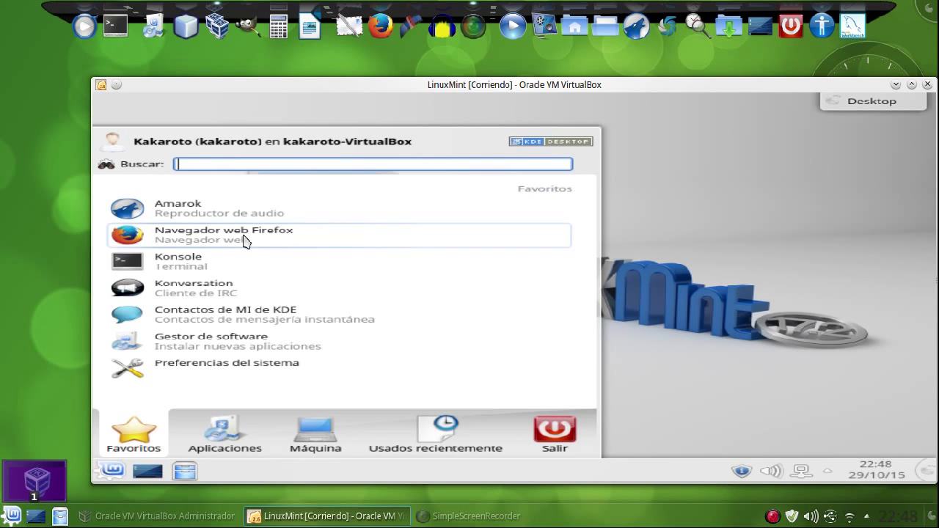
{"action": "left_click", "coordinate": [236, 441]}
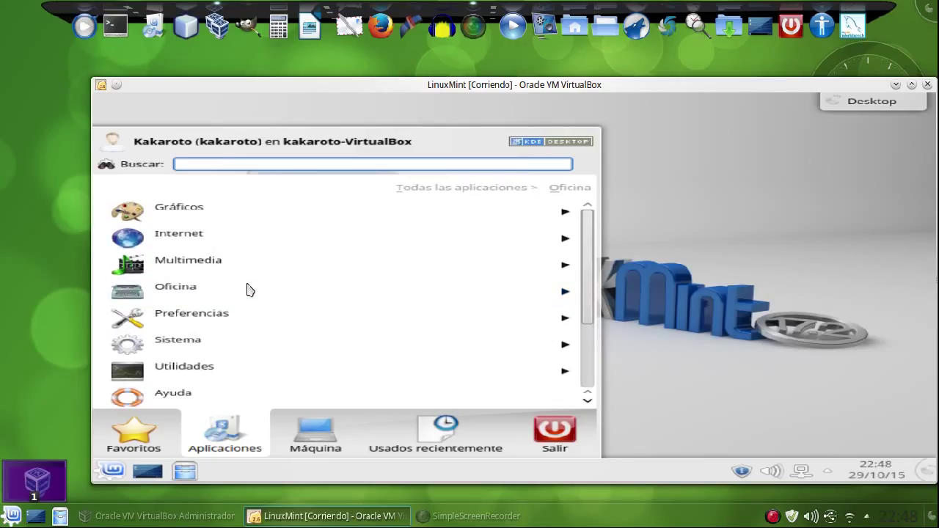
{"action": "left_click", "coordinate": [248, 290]}
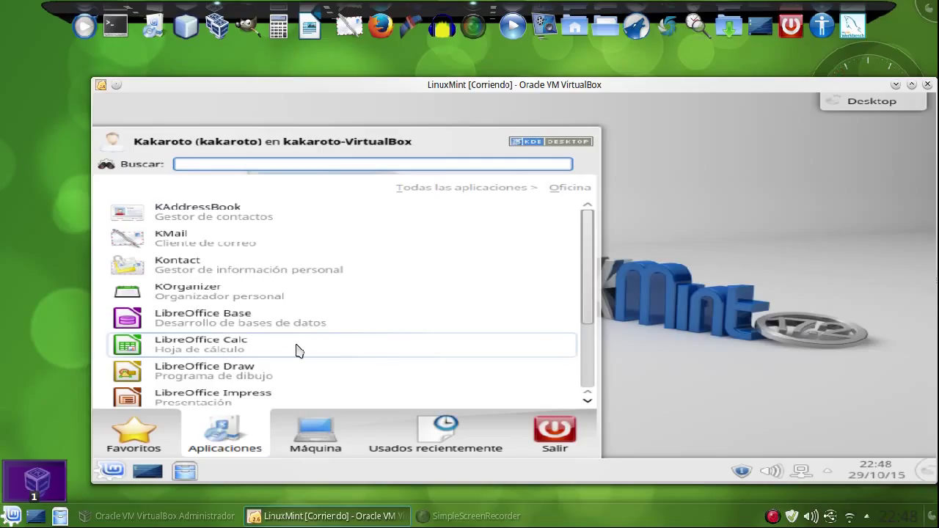
{"action": "scroll", "coordinate": [592, 333], "scroll_direction": "down", "scroll_amount": 1}
{"action": "scroll", "coordinate": [591, 332], "scroll_direction": "down", "scroll_amount": 2}
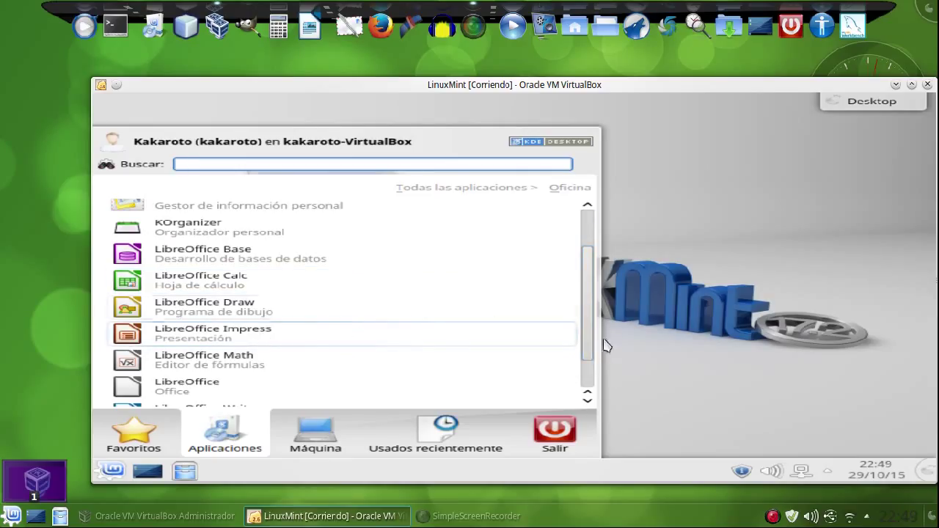
{"action": "scroll", "coordinate": [594, 350], "scroll_direction": "down", "scroll_amount": 2}
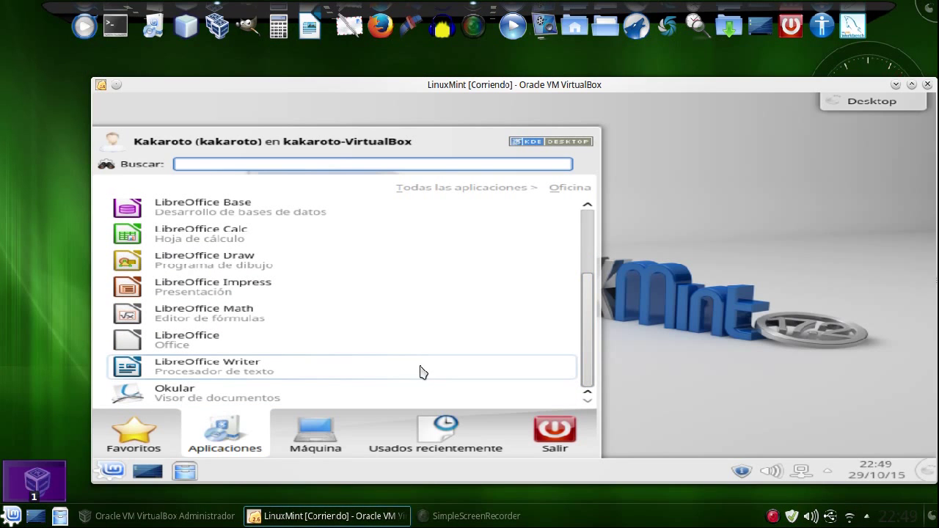
{"action": "left_click_drag", "start_coordinate": [586, 349], "coordinate": [589, 269]}
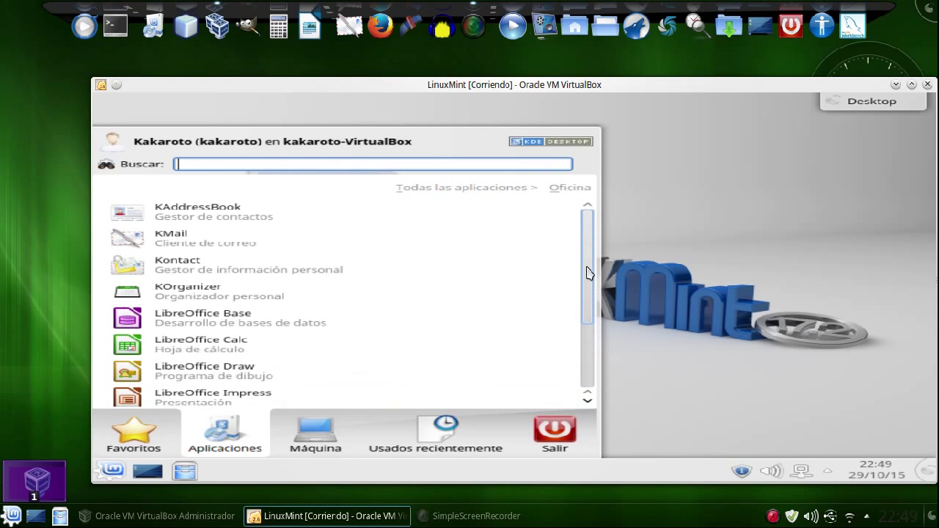
Step: Go back to the categories, view the Gráficos applications, then dismiss the launcher
{"action": "left_click", "coordinate": [524, 188]}
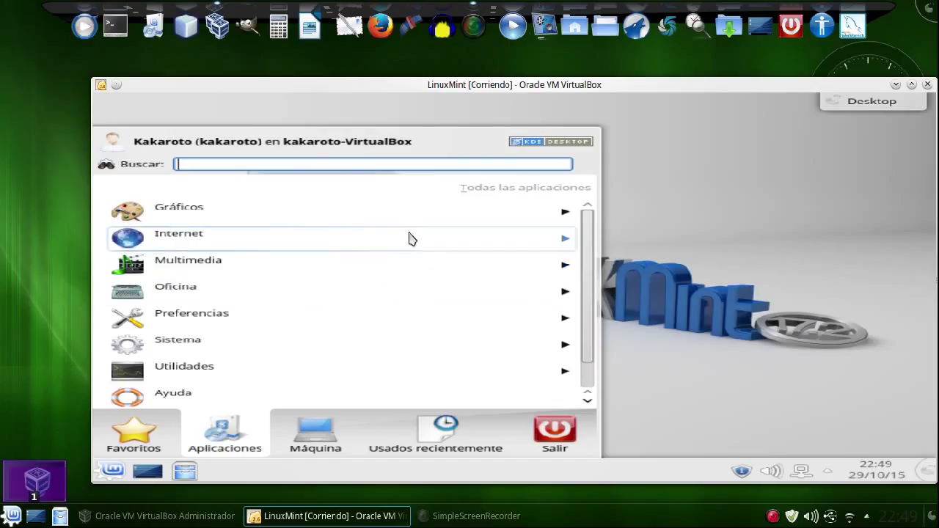
{"action": "left_click", "coordinate": [424, 222]}
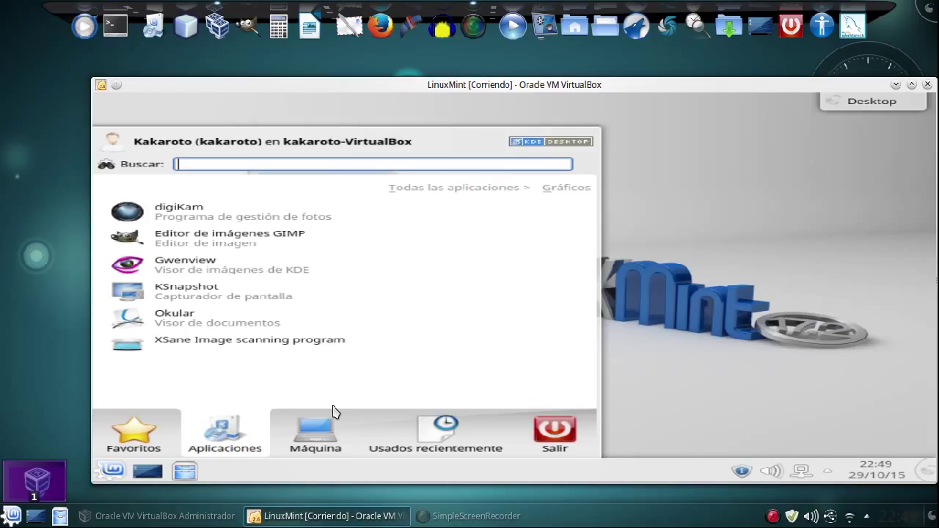
{"action": "left_click", "coordinate": [682, 363]}
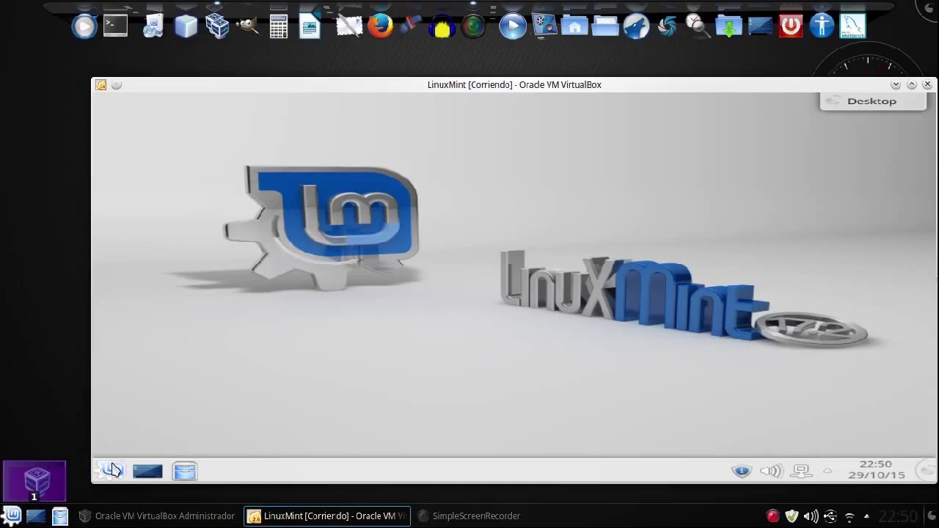
{"action": "left_click", "coordinate": [111, 470]}
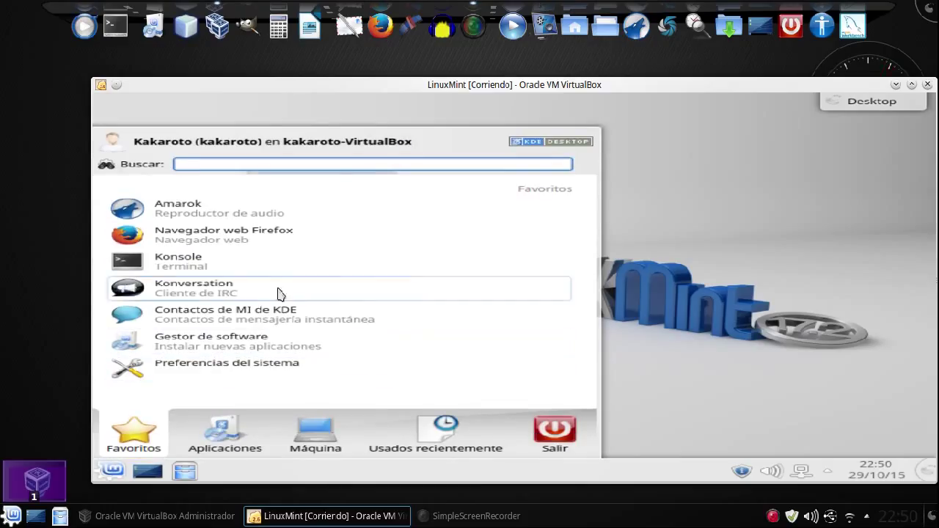
{"action": "left_click", "coordinate": [775, 344]}
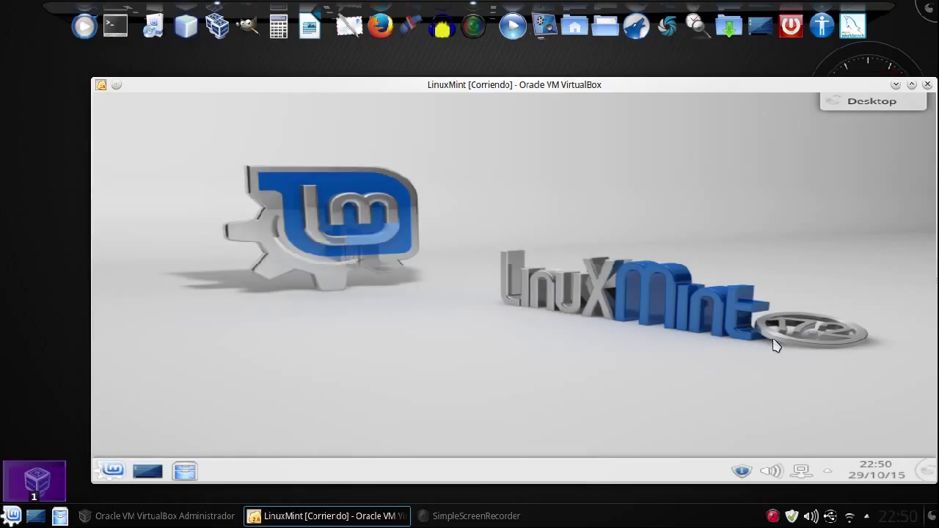